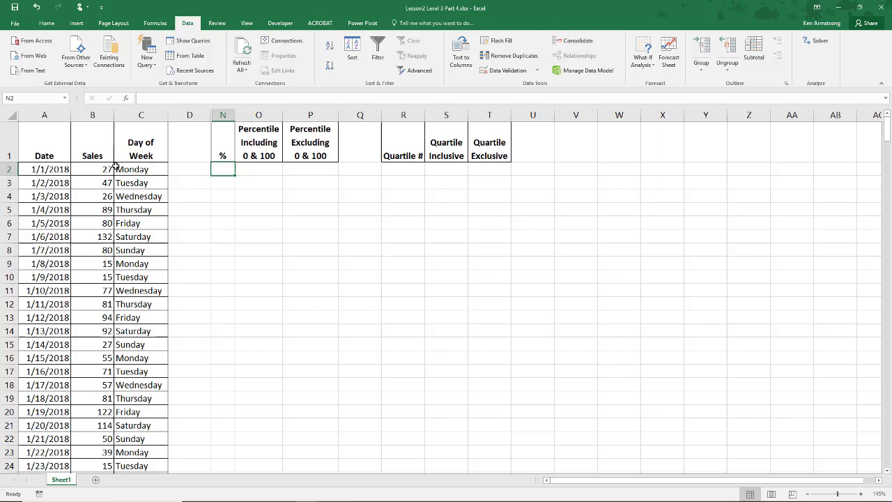
Enter 0 and 0.01 as the first two values of the % column in N2:N3
click(43, 155)
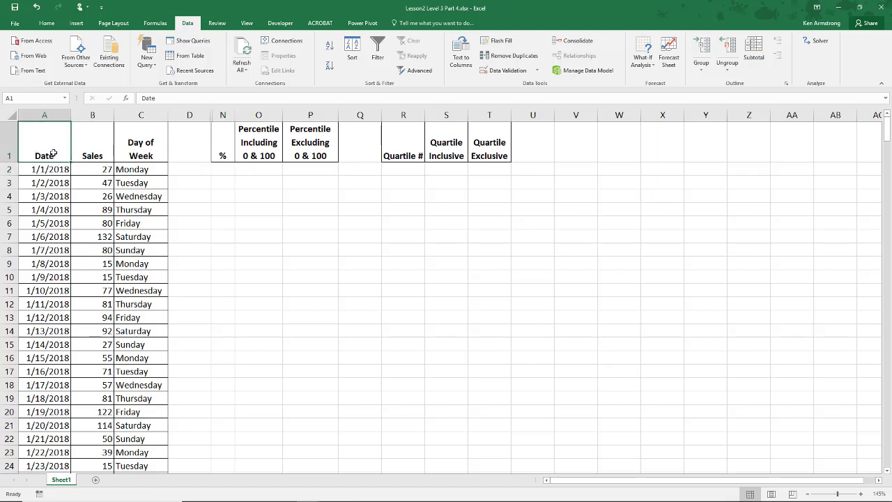
click(96, 148)
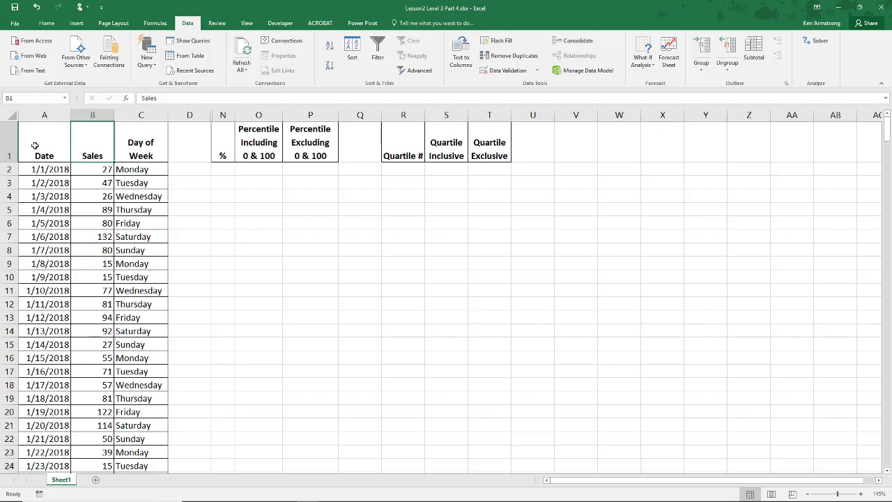
drag(34, 114, 92, 114)
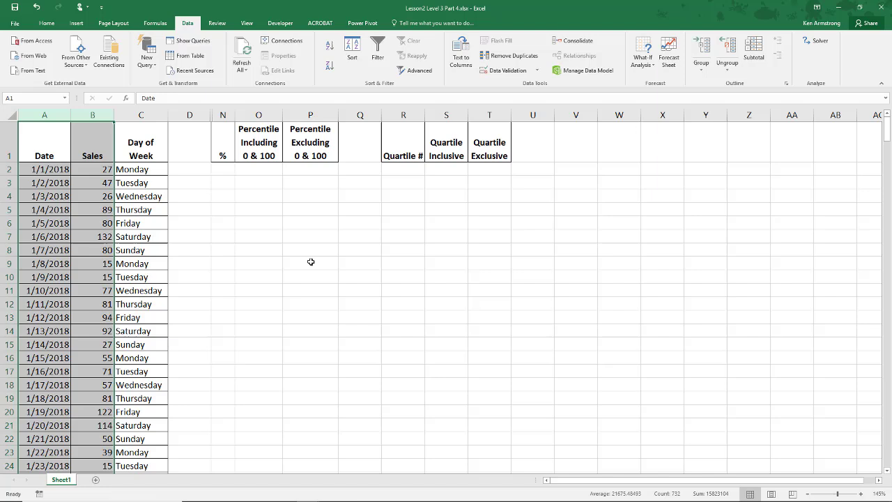
click(225, 172)
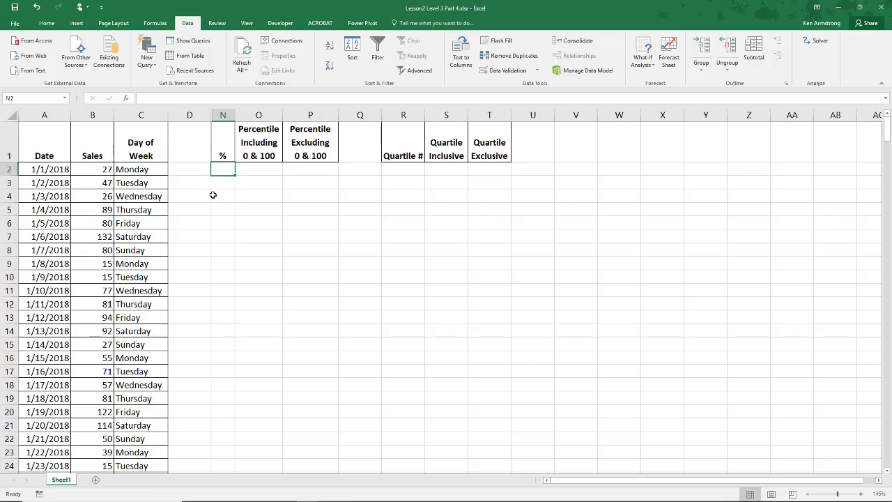
text(0)
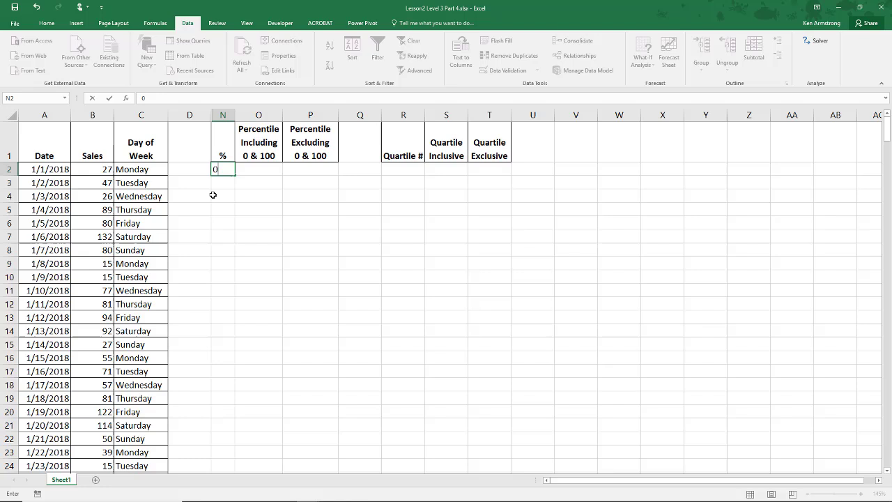
key(Return)
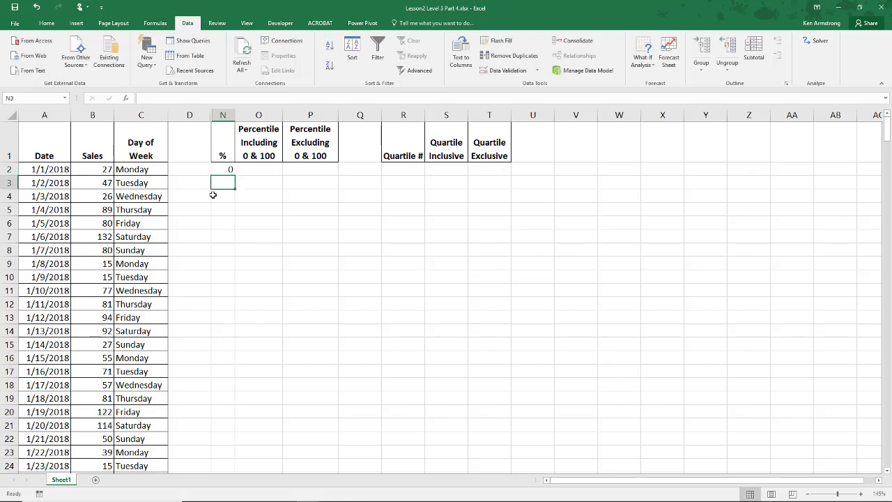
text(0.0)
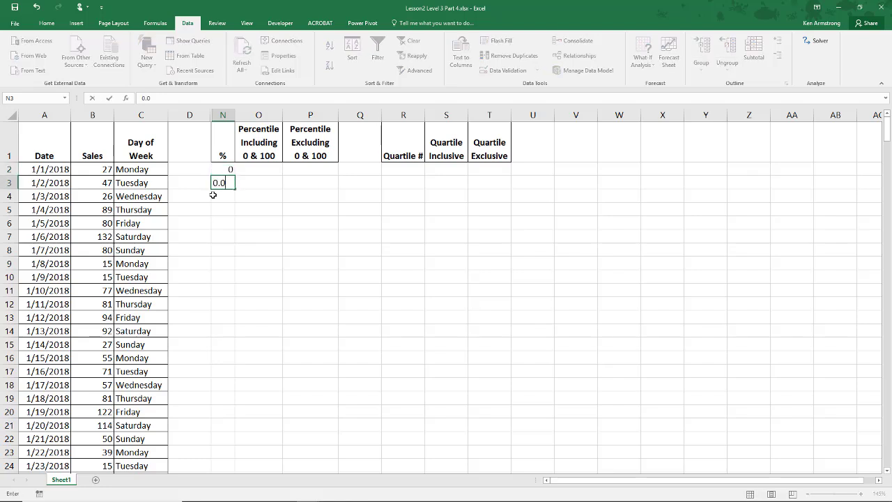
key(Return)
Format N2:N3 as percent, fill the series to 100% at row 102, and widen column N
key(Up)
key(Up)
key(shift+Down)
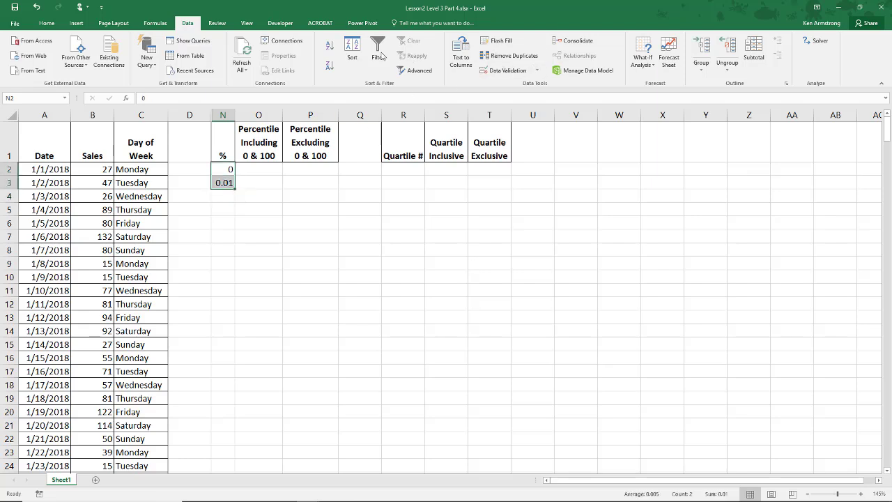
click(47, 23)
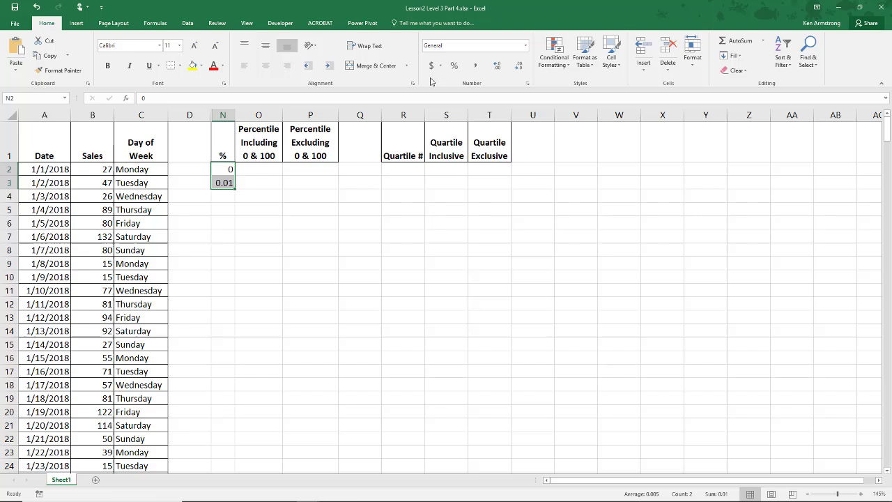
click(454, 65)
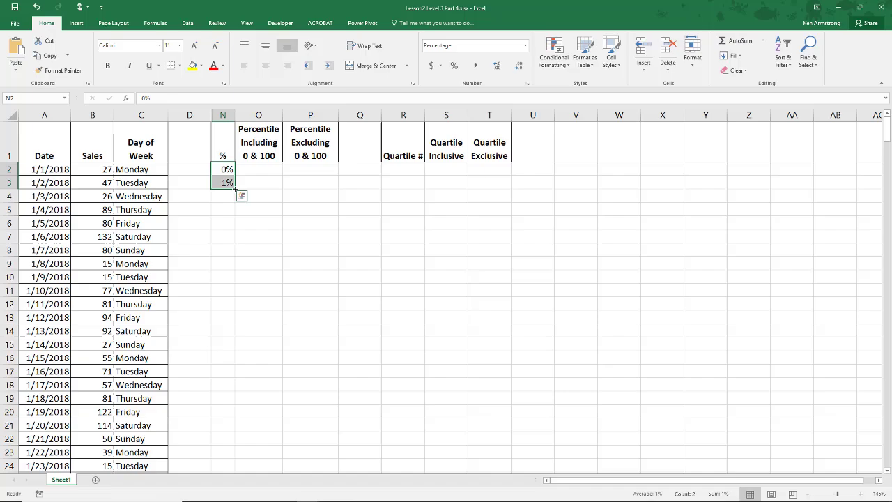
mouse_move(236, 189)
mouse_down()
mouse_move(236, 499)
mouse_move(218, 89)
mouse_up()
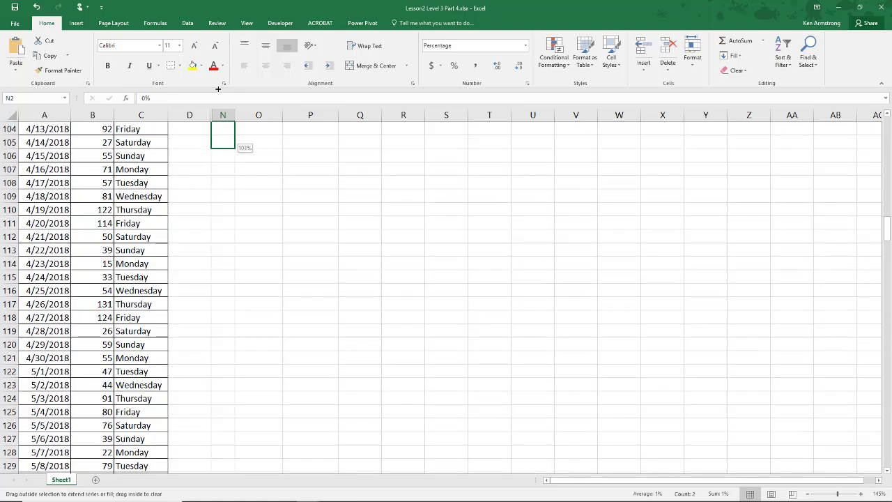
drag(218, 88, 237, 336)
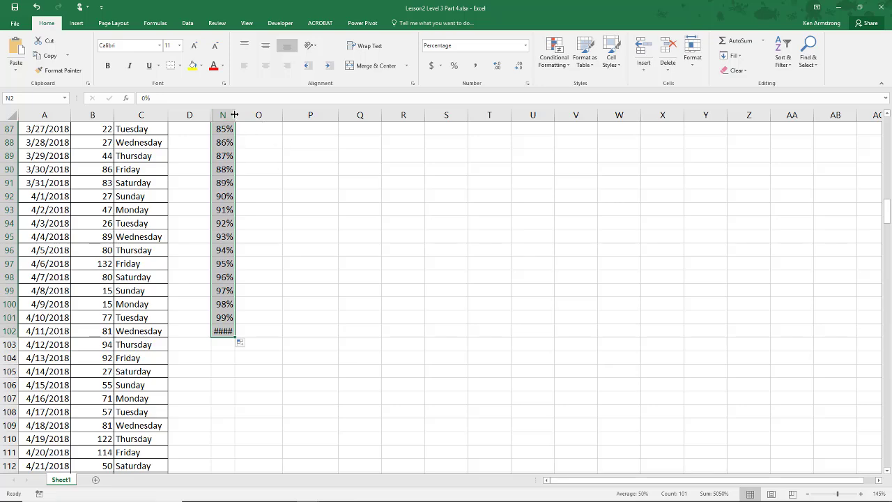
drag(235, 114, 238, 114)
scroll(269, 252, up, 6)
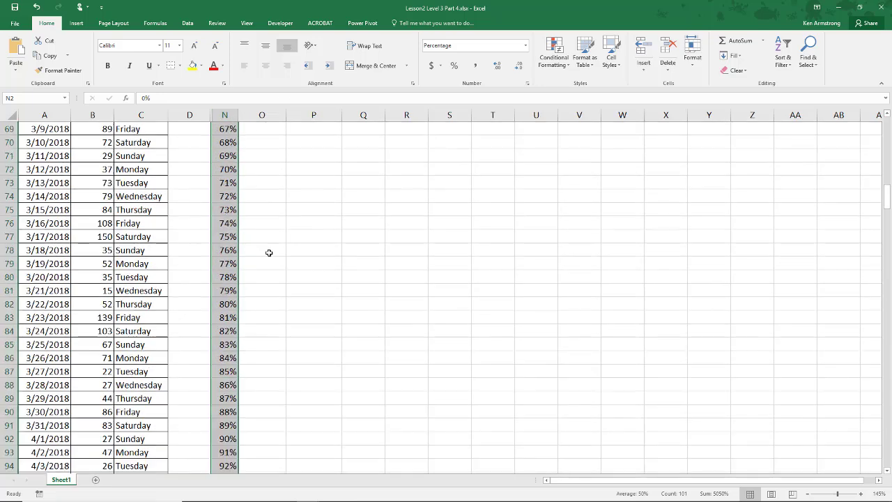
scroll(269, 252, up, 8)
scroll(269, 253, up, 7)
scroll(269, 252, up, 8)
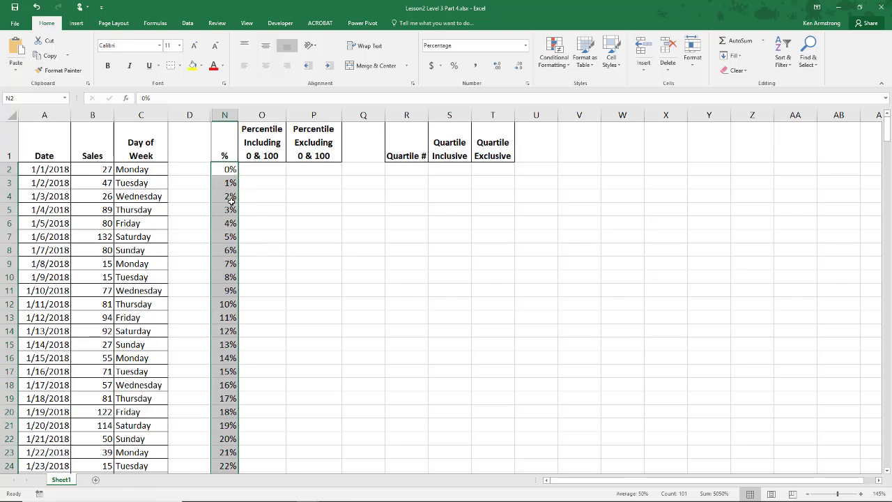
Enter =PERCENTILE.INC(Sales2018,N2) in O2, returning 15
click(265, 171)
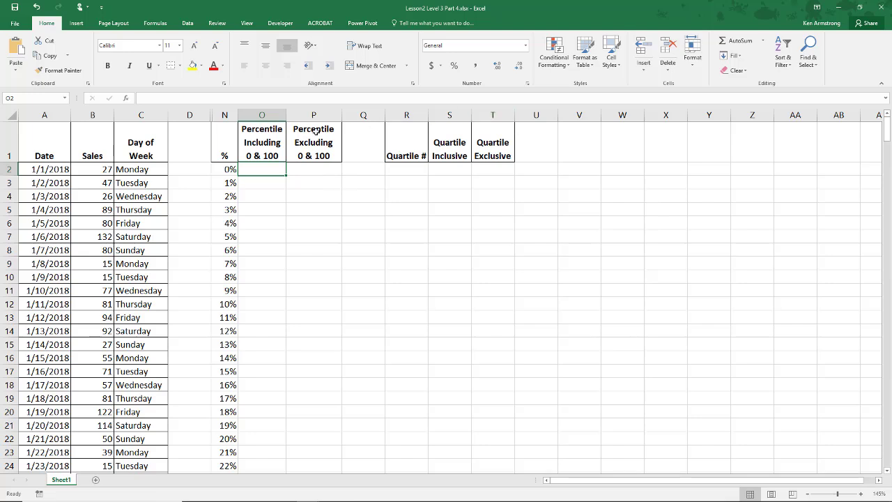
click(271, 139)
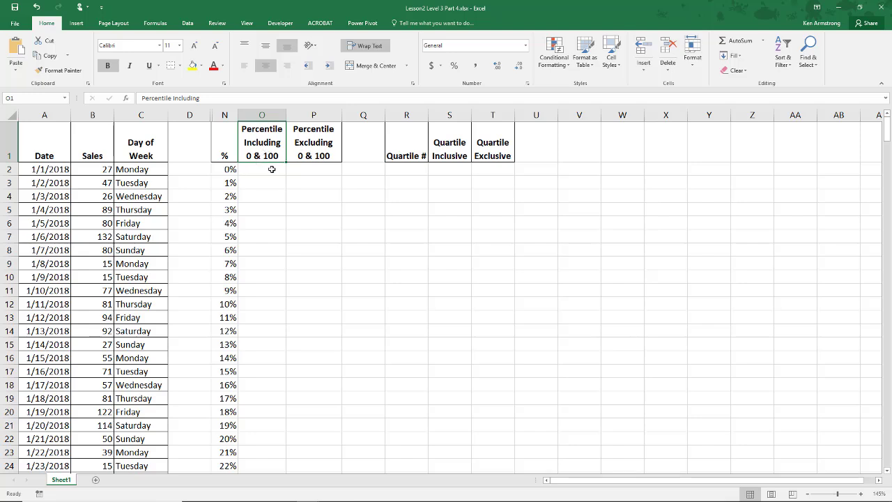
click(272, 169)
text(=)
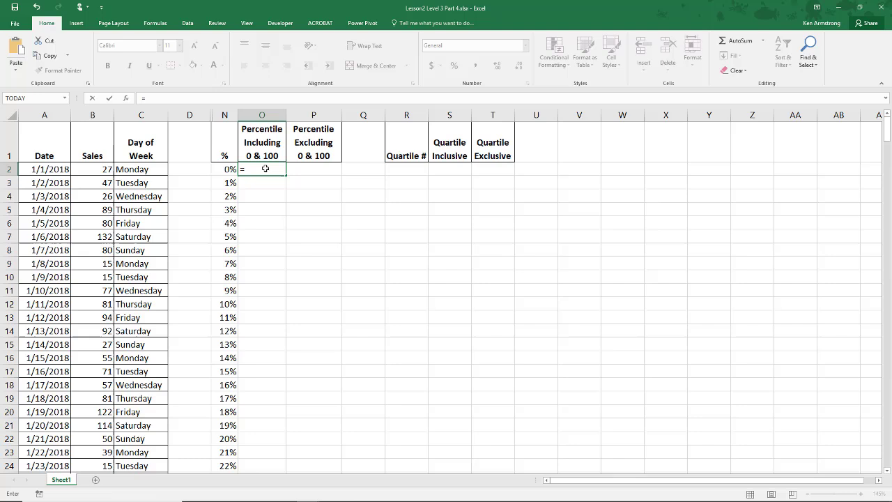
text(per)
key(Down)
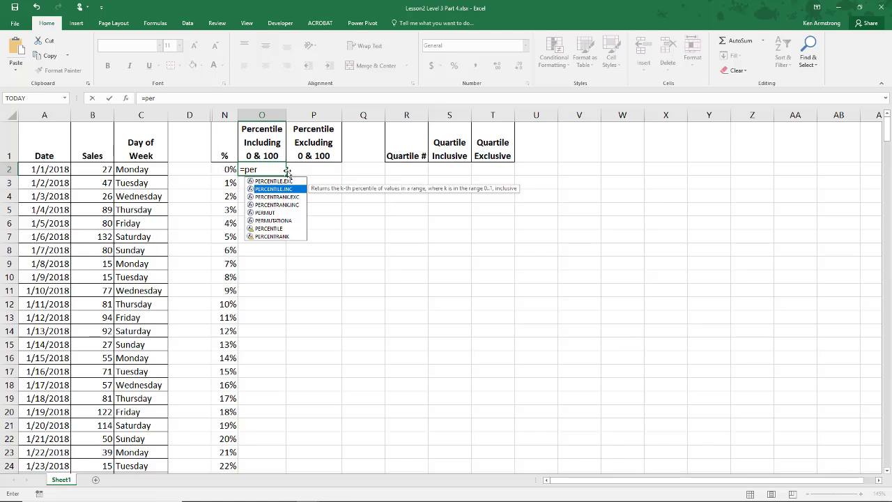
double_click(277, 190)
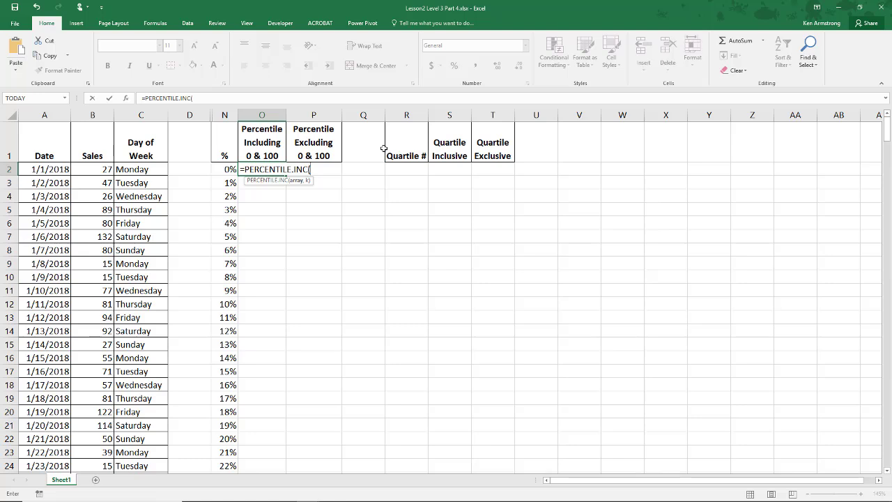
text(sal)
key(Tab)
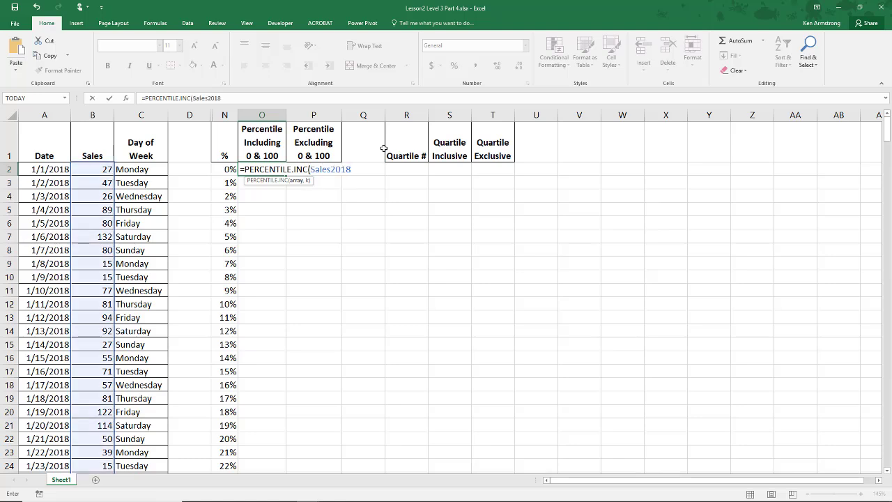
text(,)
click(225, 170)
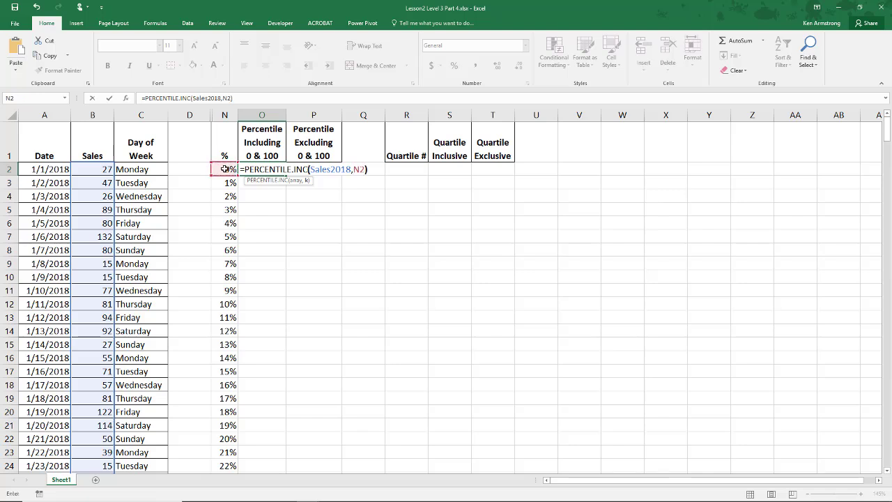
key(Return)
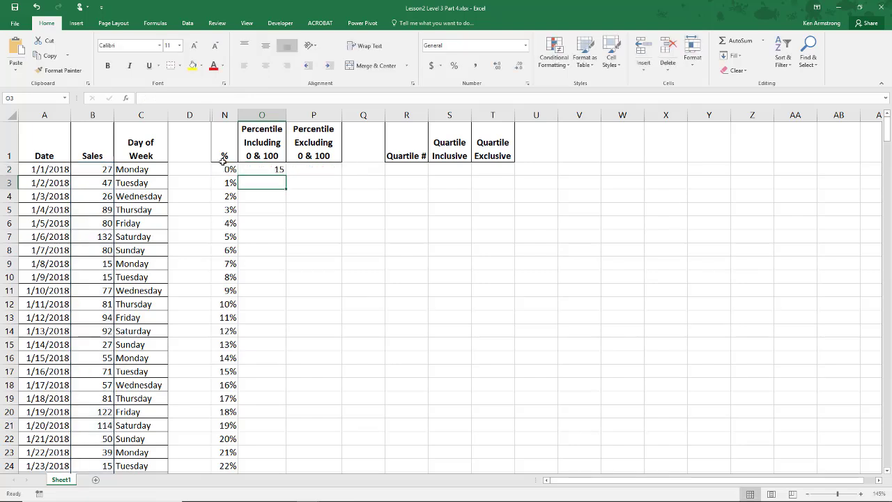
Copy the PERCENTILE.INC(Sales2018,N2) formula from O2 down to row 102
click(279, 172)
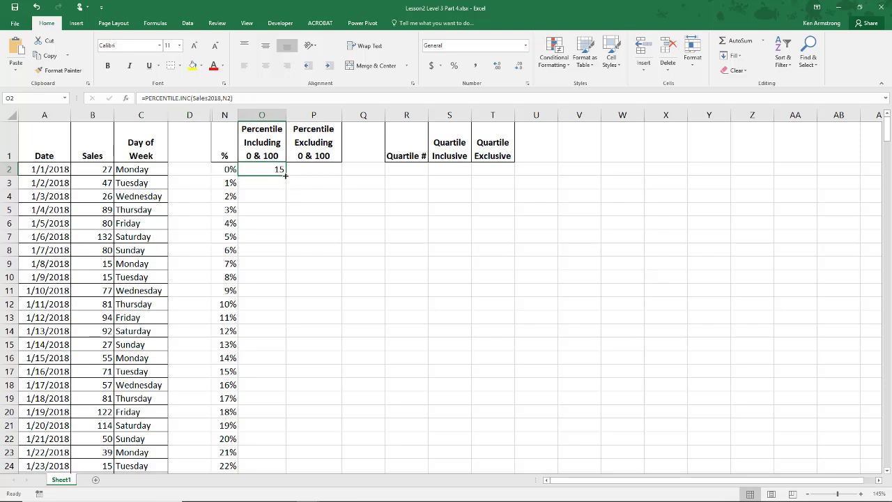
double_click(286, 176)
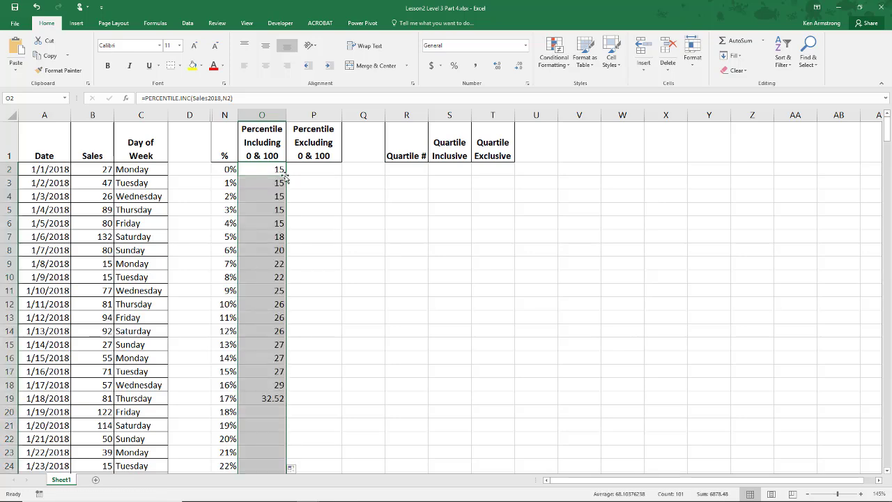
drag(887, 132, 886, 219)
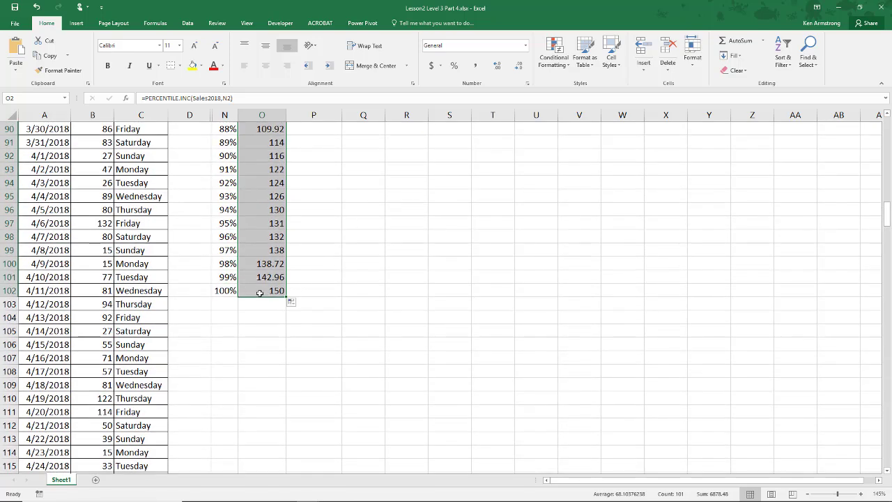
drag(888, 217, 887, 129)
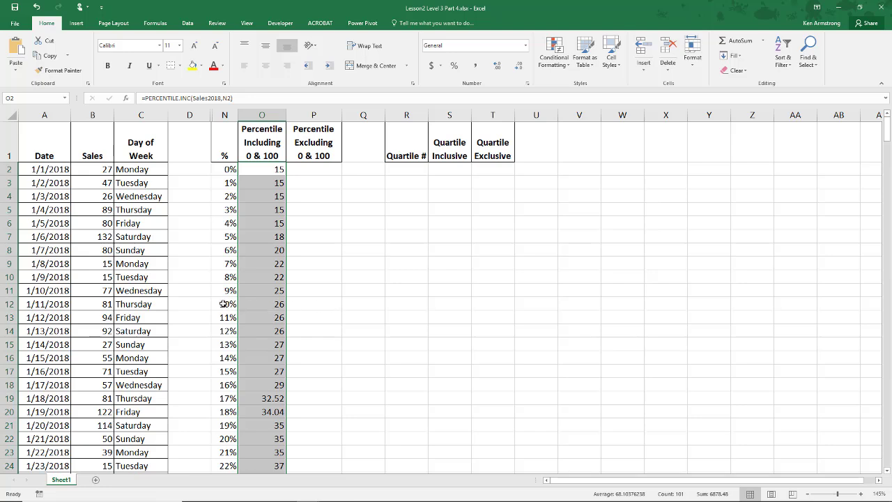
Review the percentile results in O12, O23, O27 and O52, then return to the top
click(265, 304)
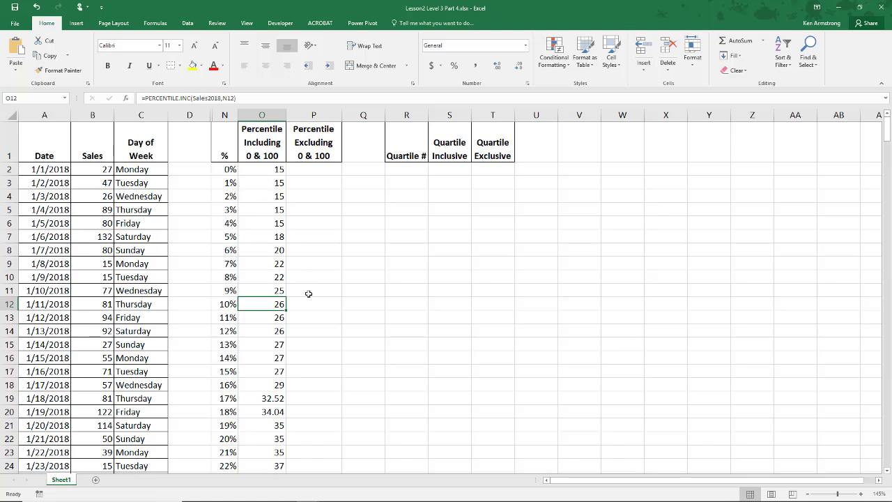
scroll(308, 294, down, 2)
click(260, 344)
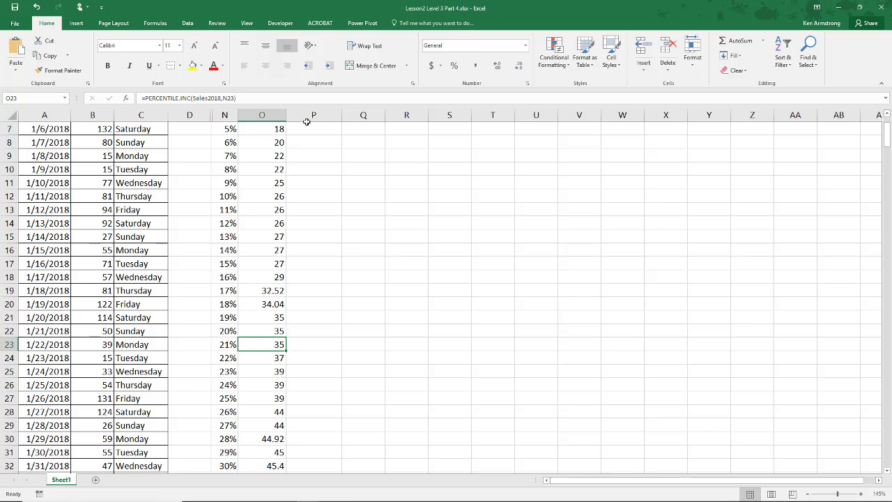
scroll(278, 276, down, 3)
click(272, 277)
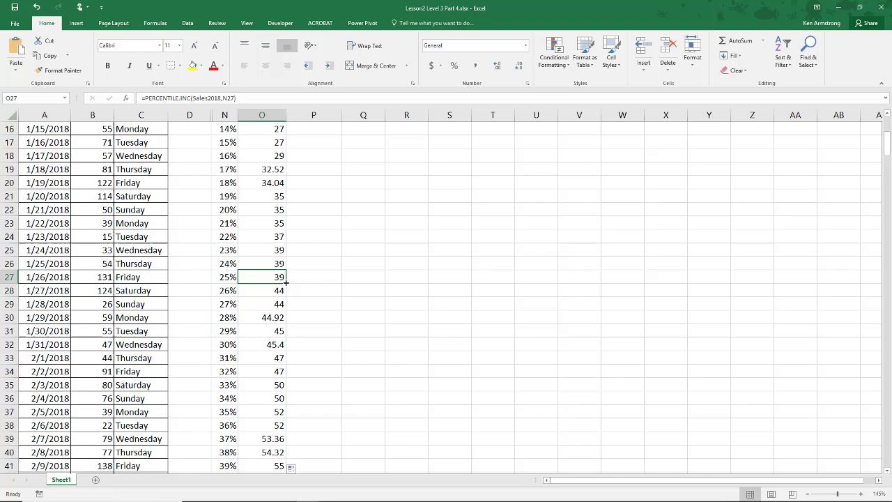
scroll(279, 278, down, 1)
scroll(280, 283, down, 3)
scroll(280, 282, down, 3)
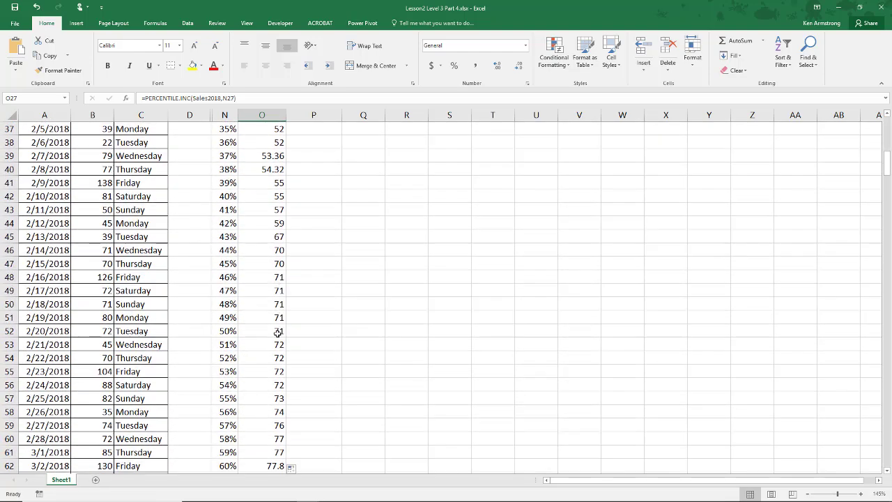
click(277, 333)
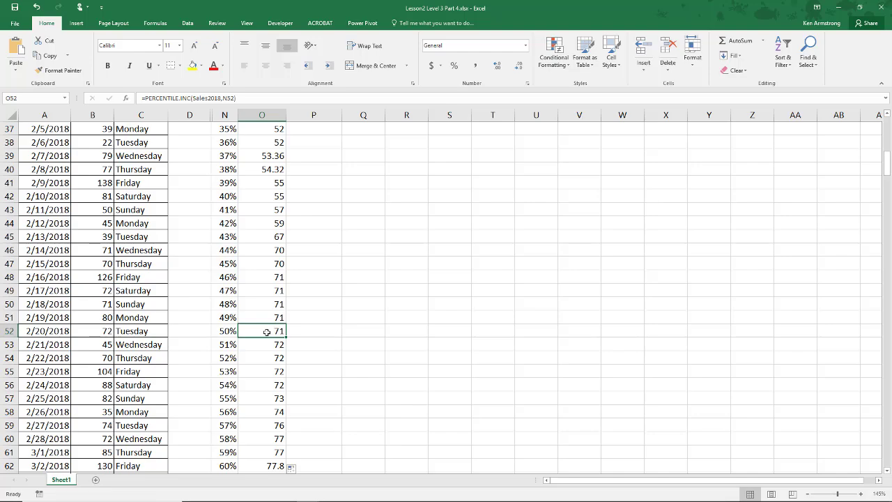
scroll(267, 331, down, 1)
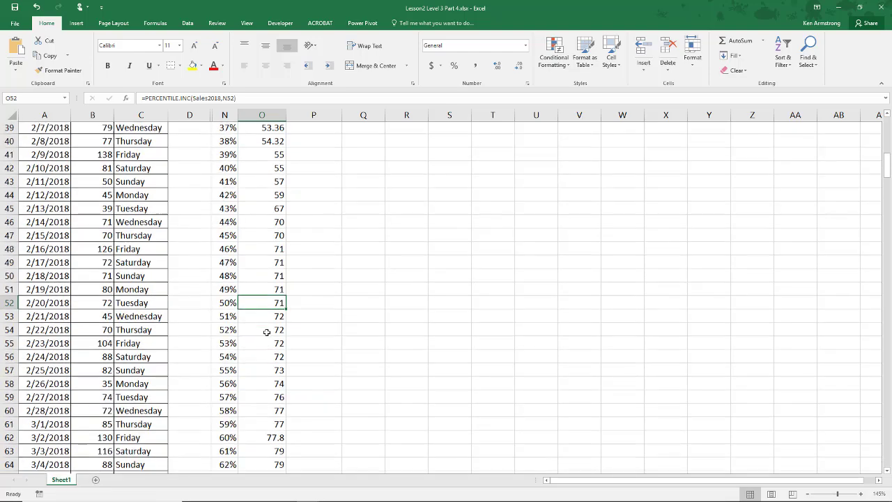
scroll(267, 332, down, 4)
scroll(267, 332, down, 1)
scroll(267, 332, down, 6)
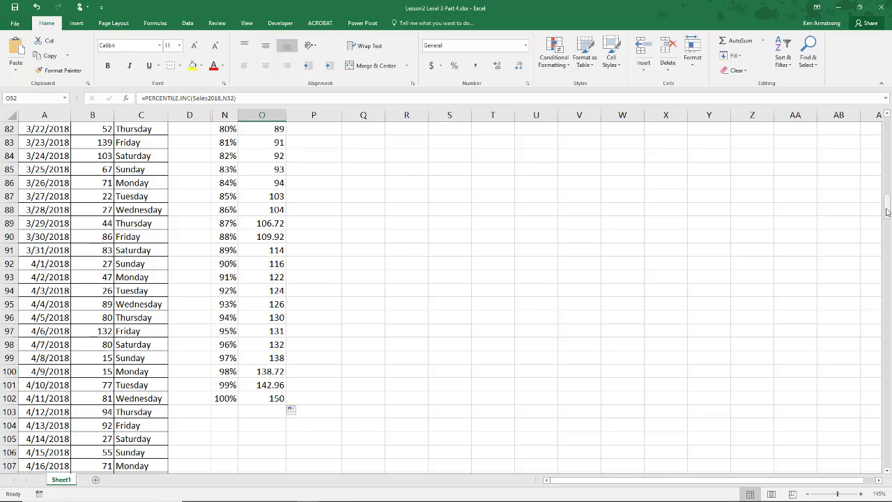
drag(888, 210, 888, 124)
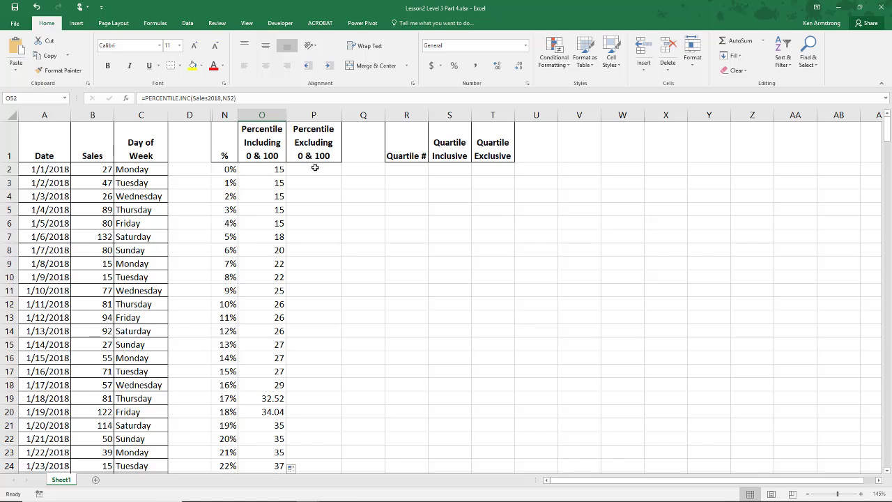
Enter =PERCENTILE.EXC(Sales2018,N2) in P2
click(314, 169)
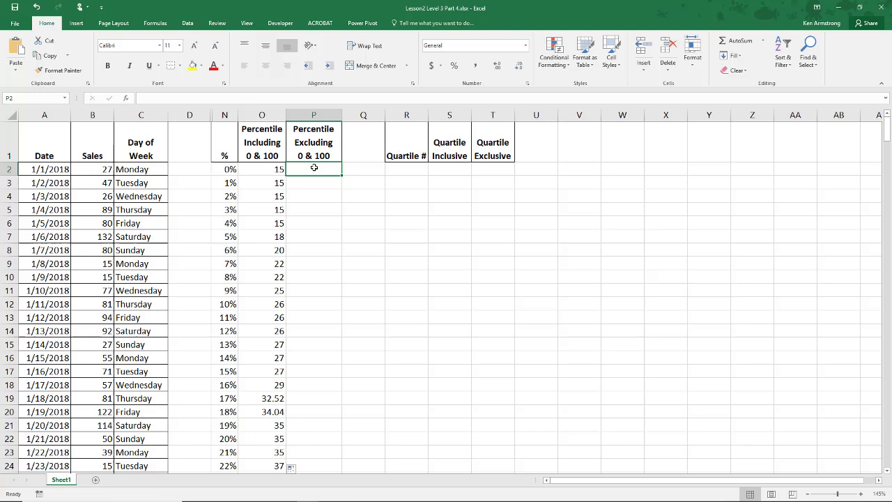
text(=per)
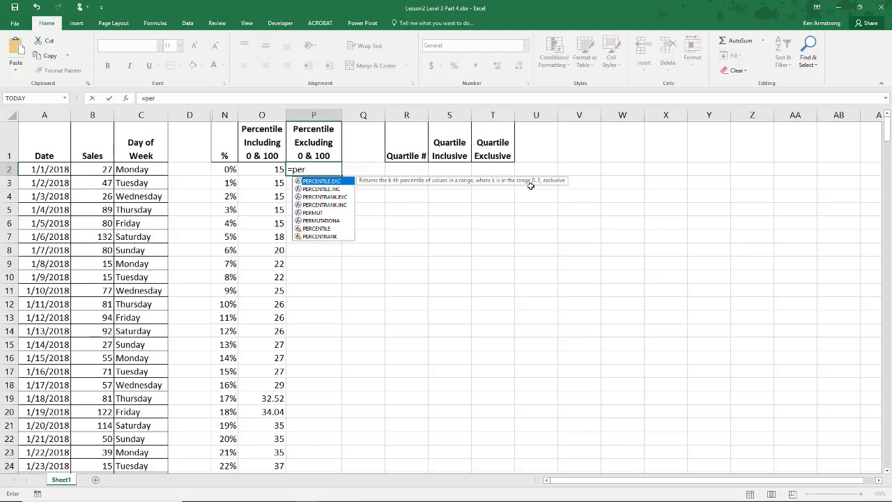
double_click(327, 182)
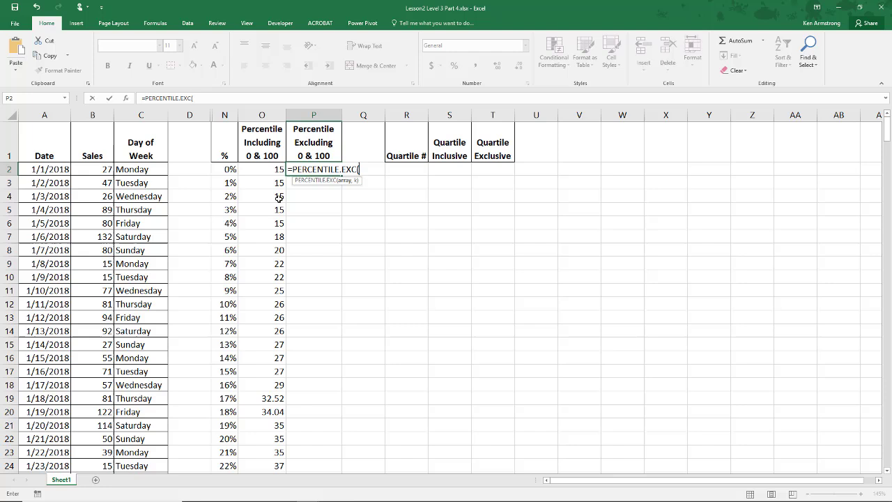
text(Sal)
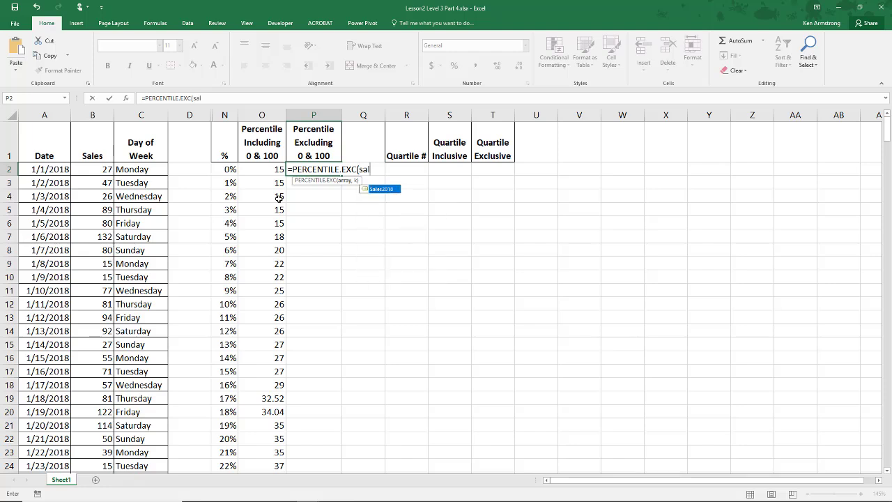
key(Tab)
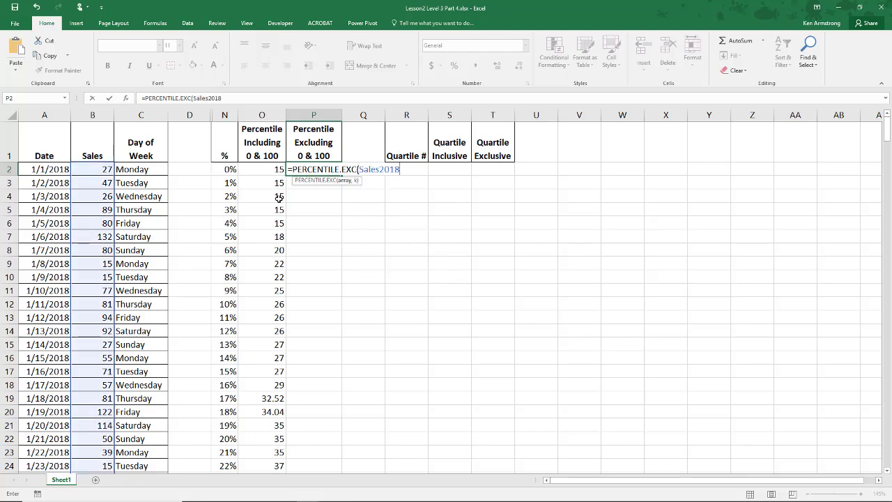
text(,)
click(230, 169)
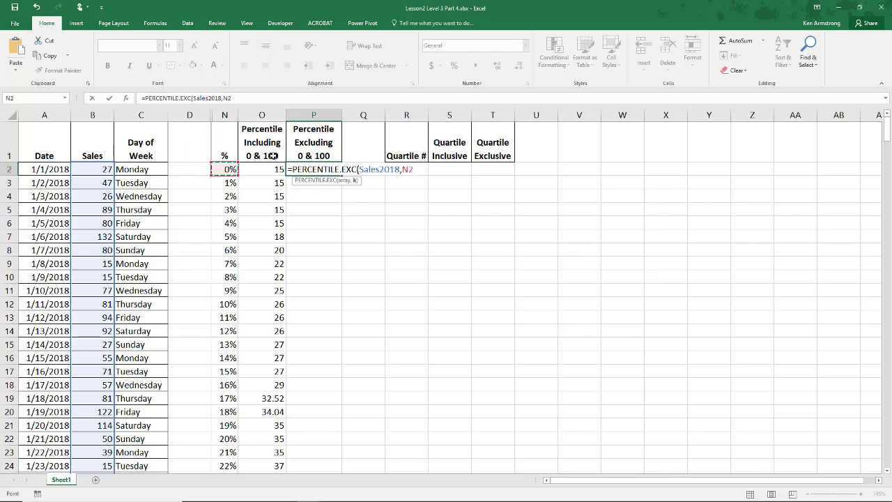
text())
key(Return)
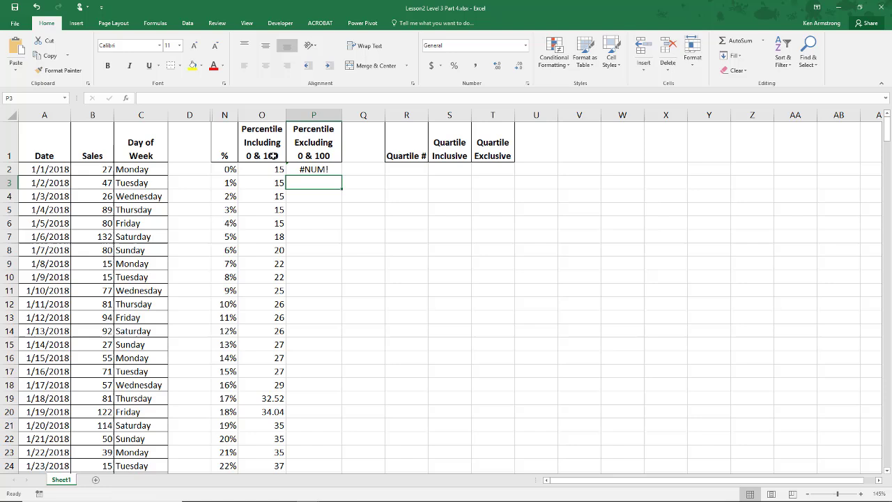
Copy the exclusive percentile formula down column P and scroll through the results
click(333, 170)
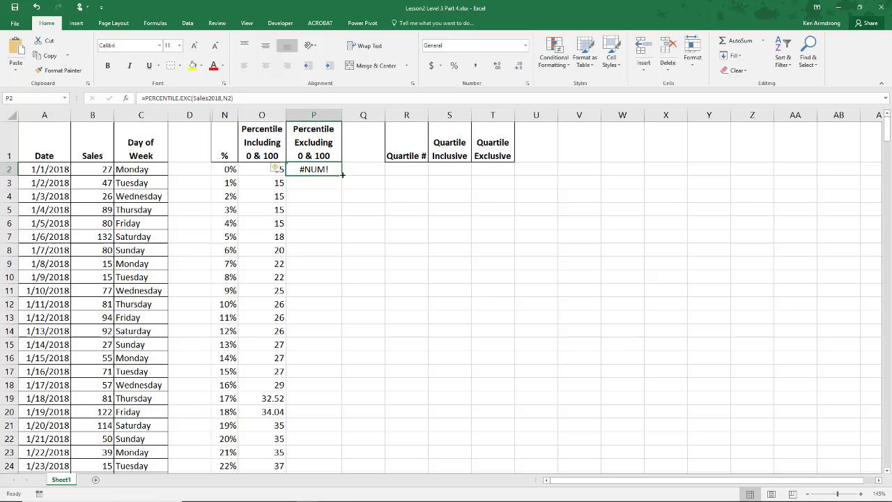
double_click(342, 175)
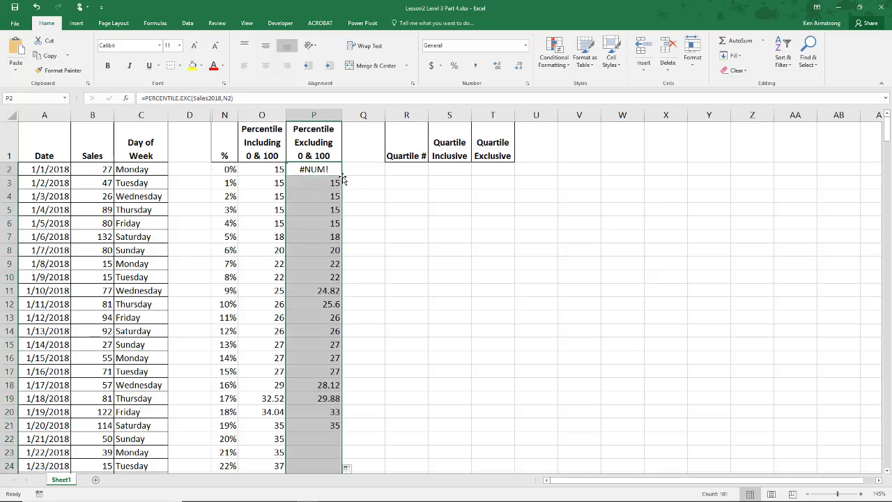
scroll(303, 240, down, 7)
scroll(302, 240, down, 7)
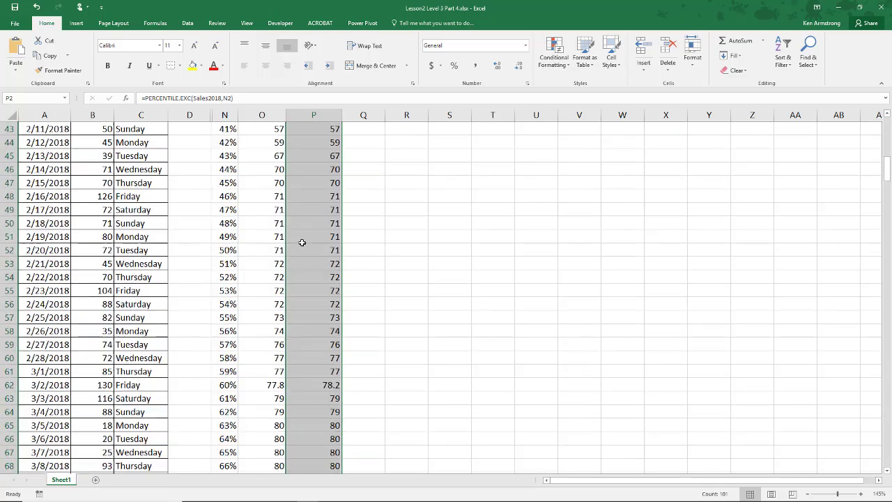
scroll(302, 239, down, 3)
scroll(302, 240, down, 10)
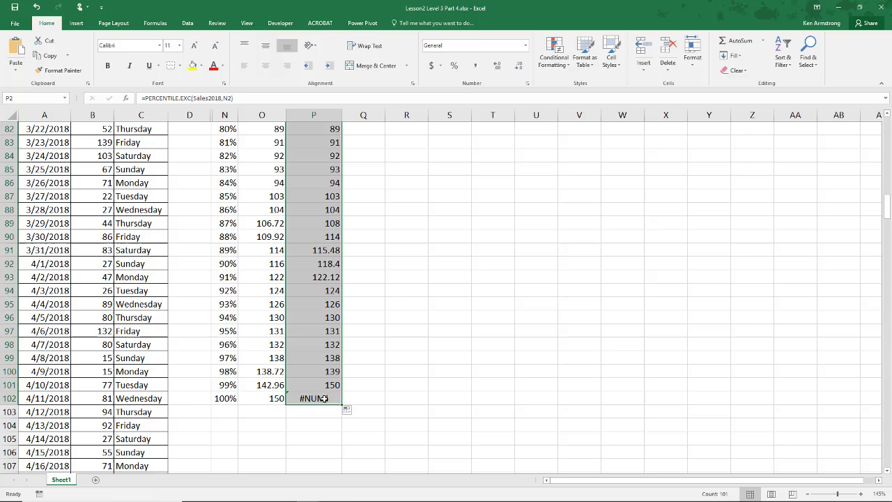
scroll(344, 411, up, 18)
click(314, 453)
scroll(373, 314, up, 3)
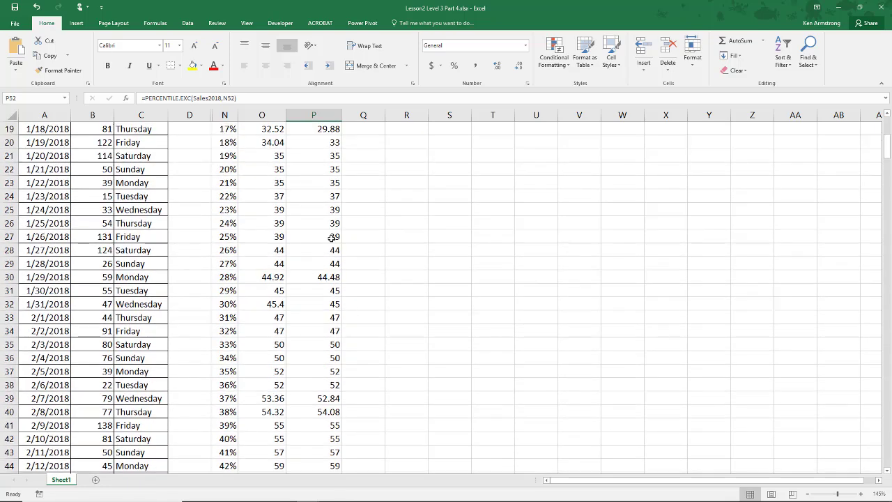
scroll(288, 230, up, 1)
drag(278, 277, 327, 277)
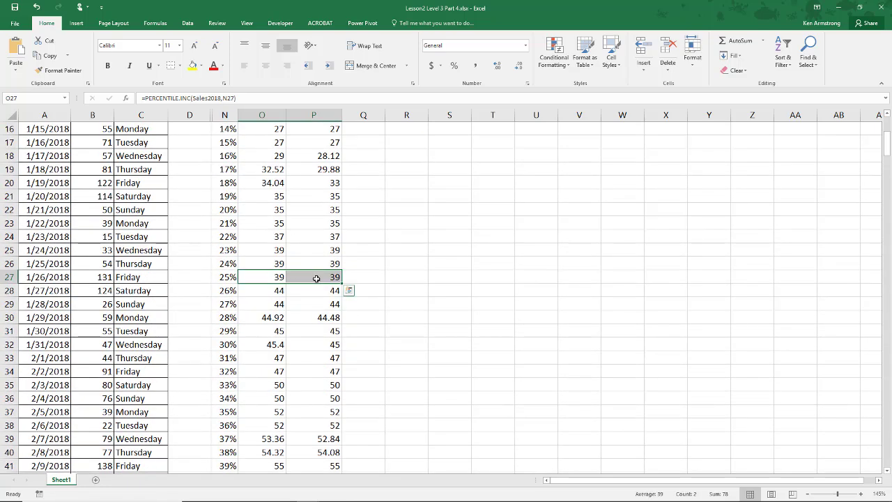
scroll(322, 348, down, 7)
scroll(320, 348, down, 7)
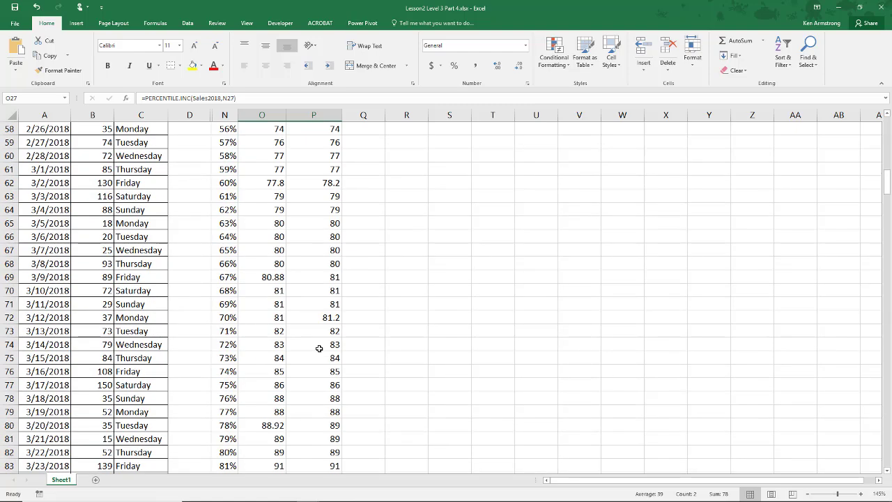
scroll(319, 350, down, 1)
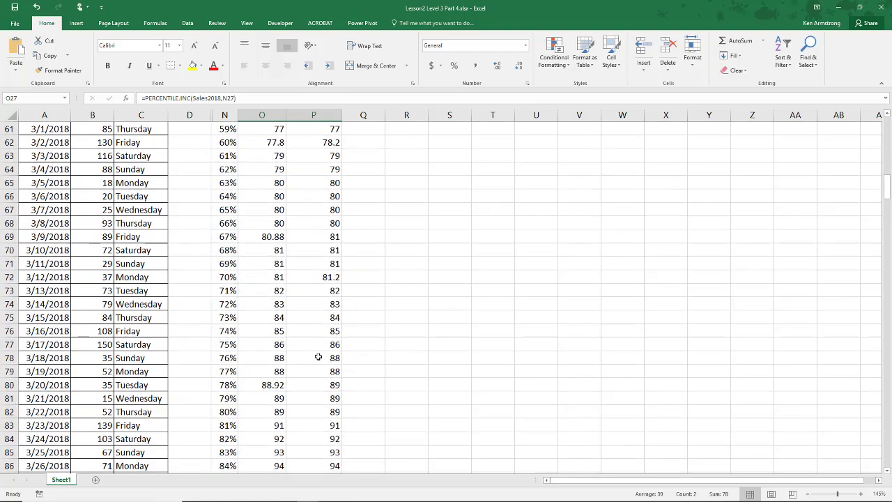
scroll(317, 416, down, 1)
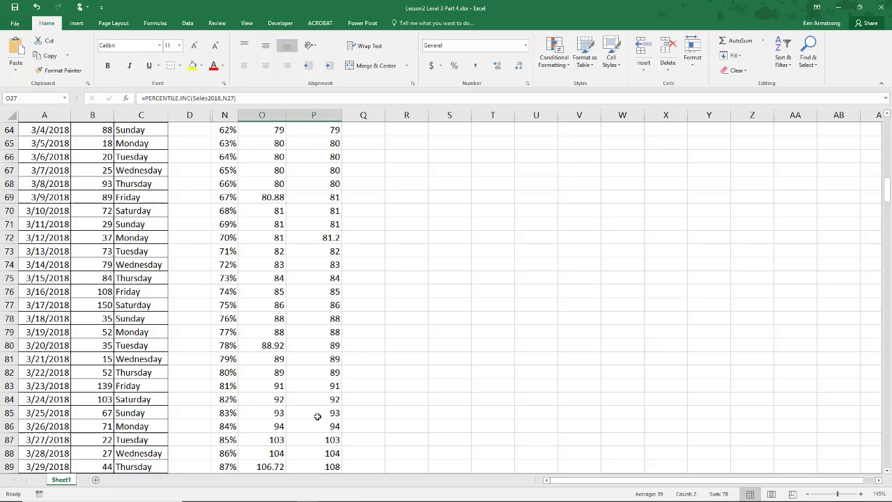
scroll(321, 427, down, 1)
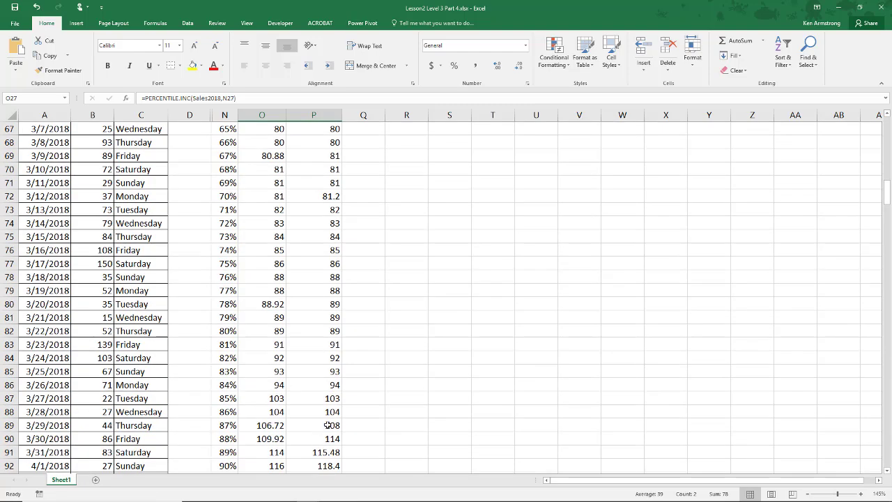
scroll(323, 429, up, 1)
scroll(324, 428, up, 7)
scroll(323, 423, up, 15)
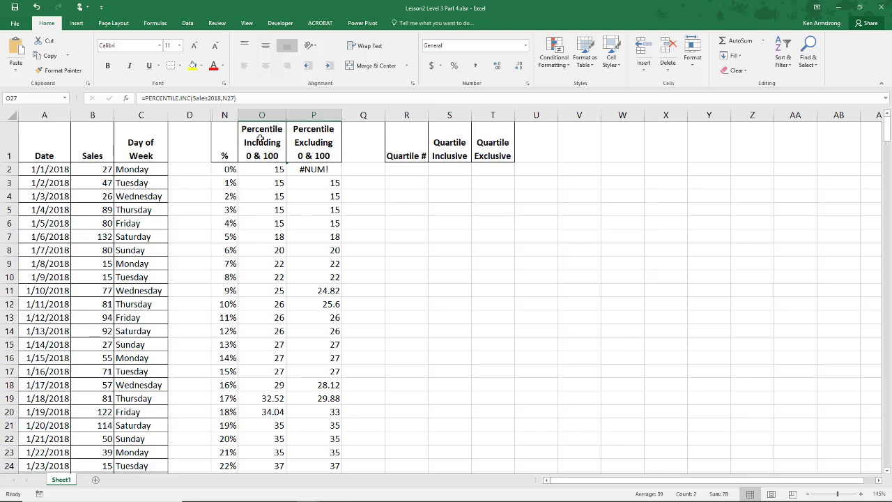
Enter quartile numbers 0 through 4 in R2:R6
click(409, 168)
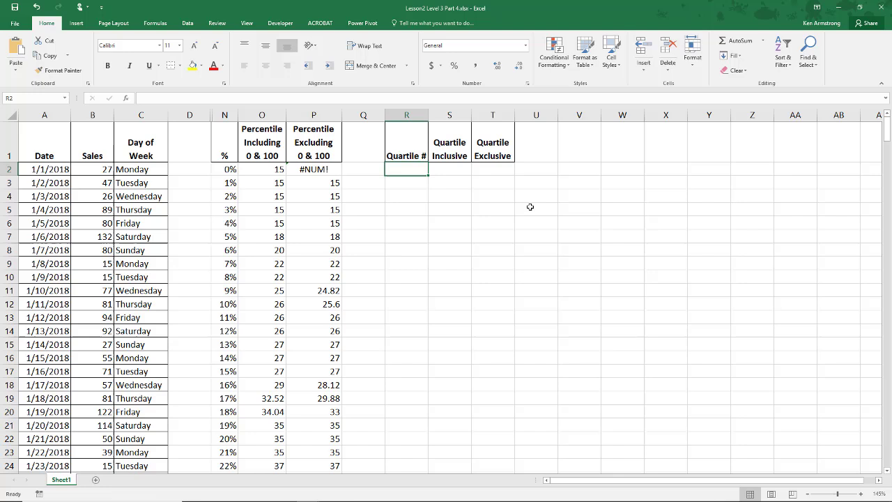
text(0)
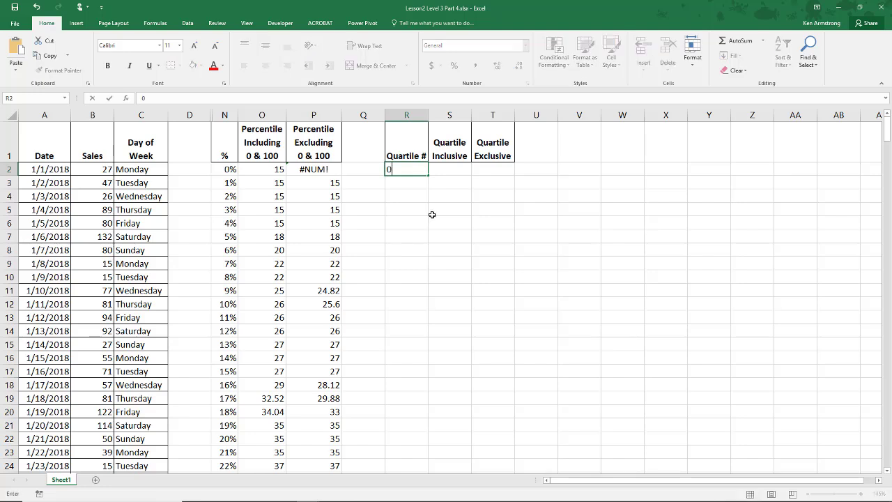
key(Return)
text(1)
key(Return)
text(2)
key(Return)
text(3)
key(Return)
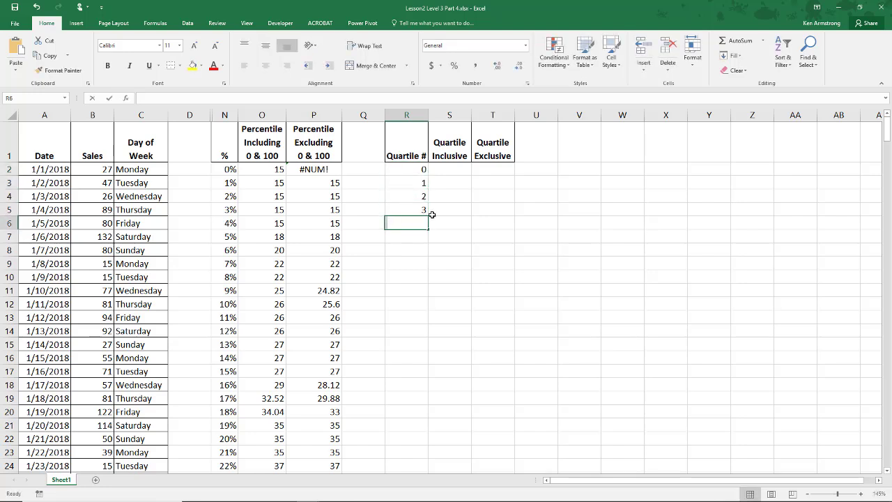
text(4=)
text(q)
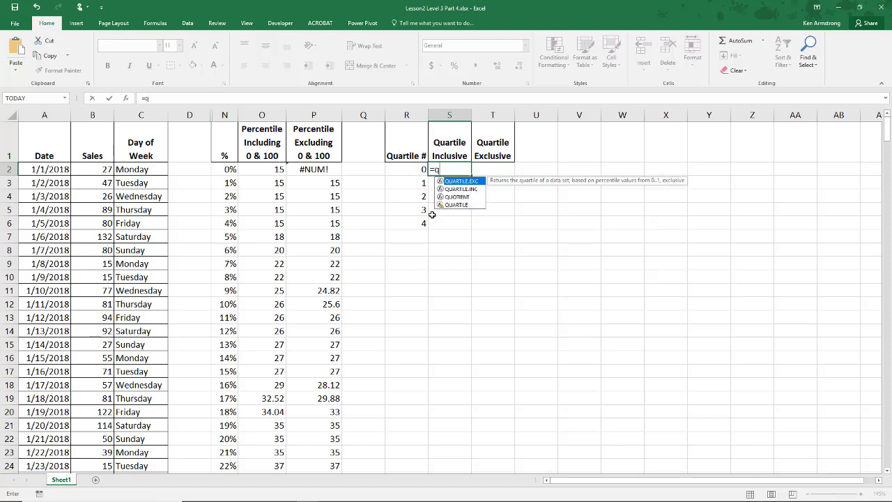
Enter =QUARTILE.INC(Sales2018,R2) in S2
key(Down)
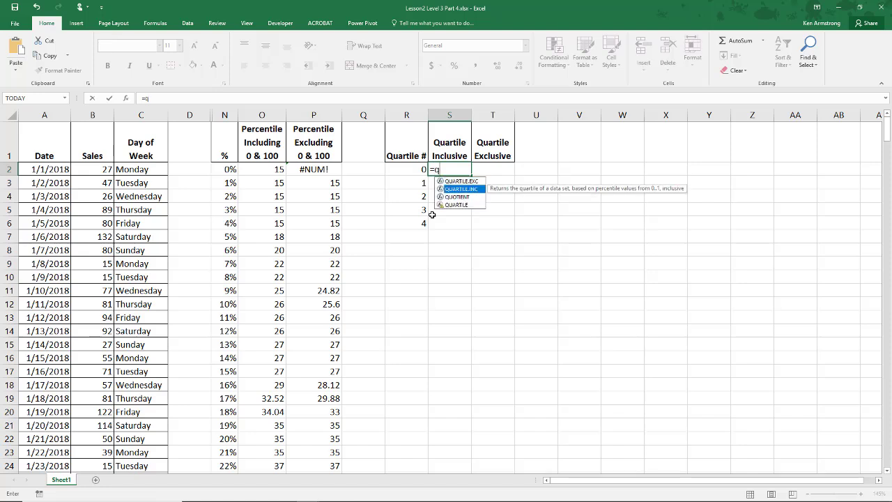
double_click(466, 190)
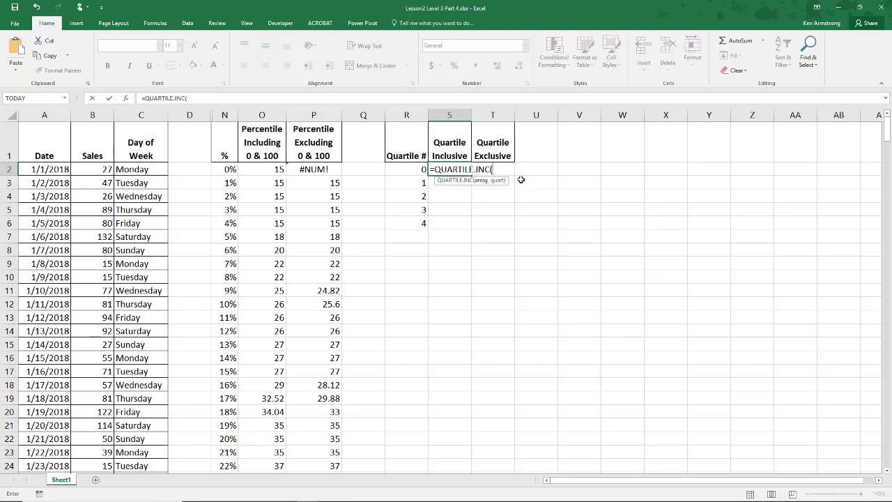
text(sal)
key(Tab)
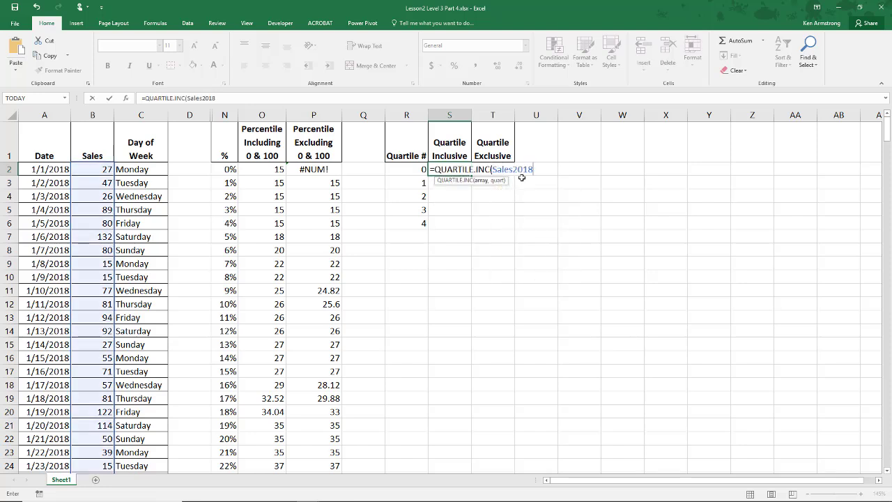
text(,)
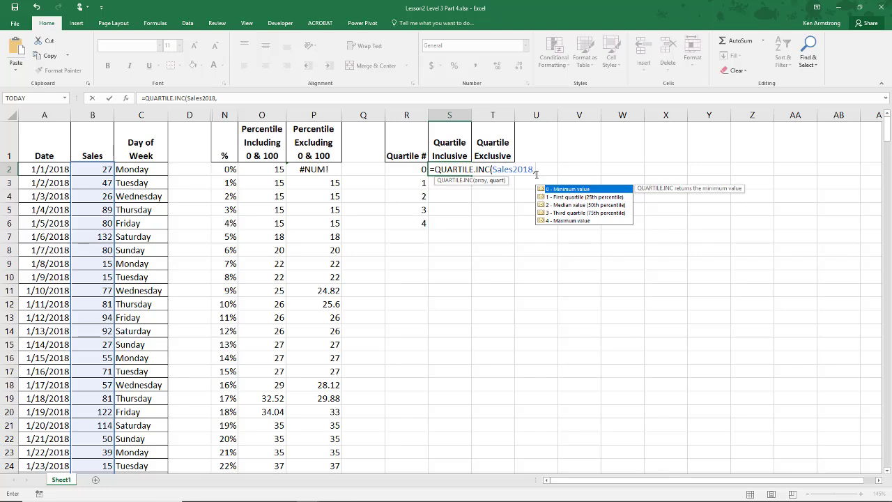
click(407, 169)
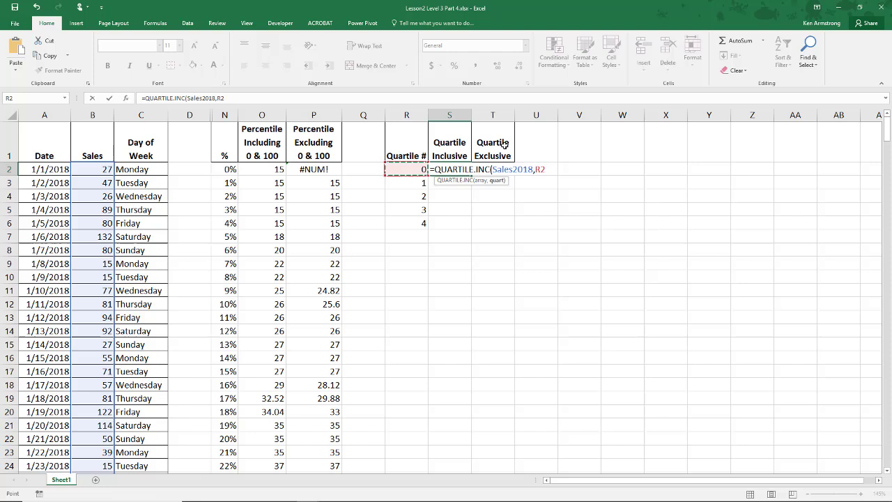
text())
key(Return)
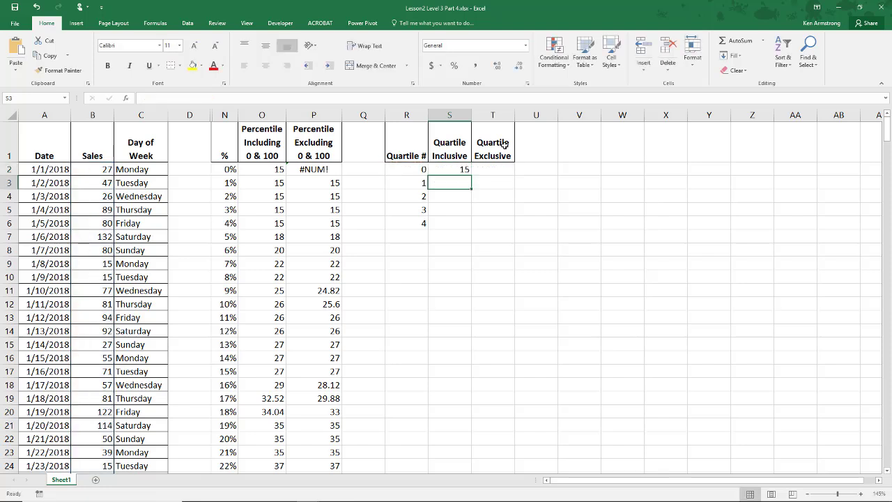
Copy the inclusive quartile formula down to S6 and check quartiles 1–4
click(457, 171)
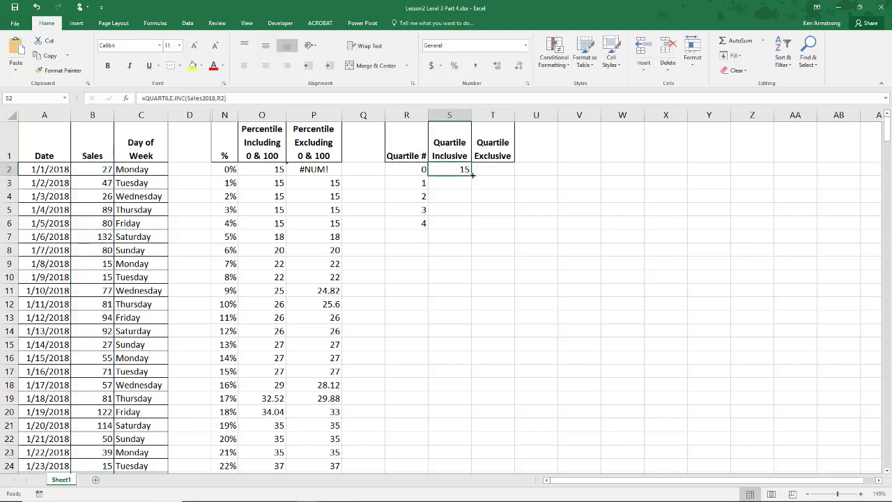
drag(471, 175, 470, 229)
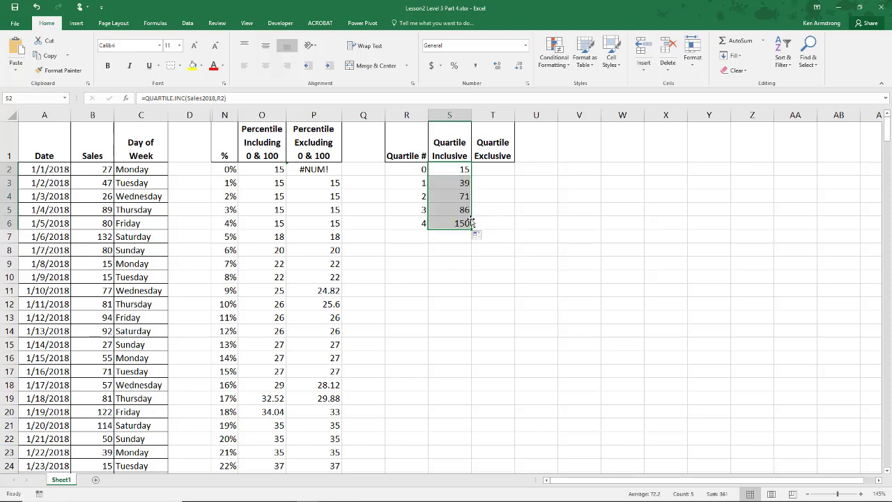
click(463, 220)
click(455, 197)
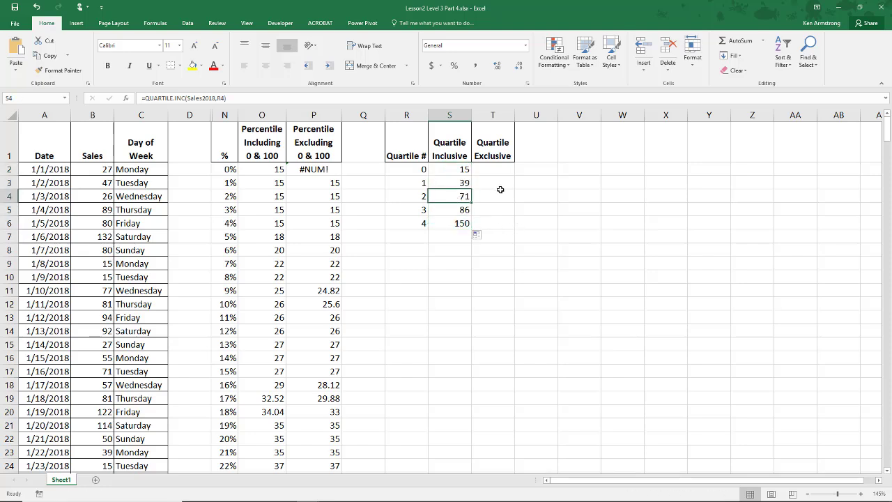
click(454, 182)
click(451, 211)
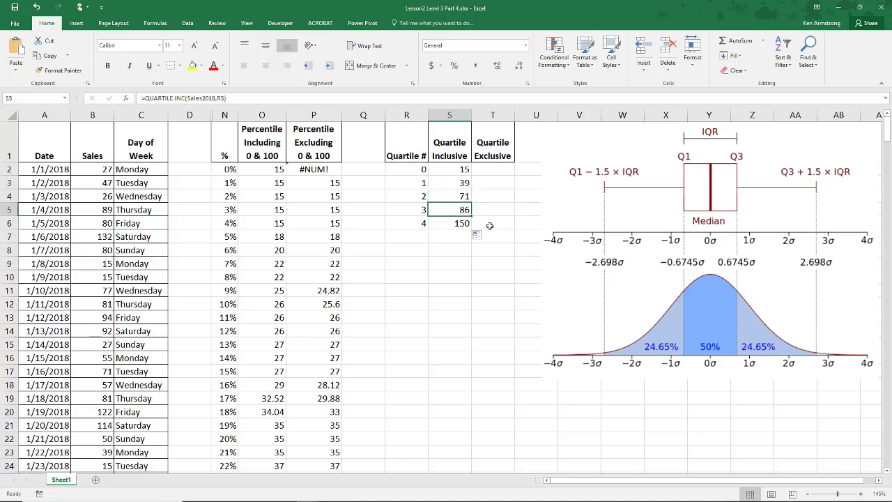
click(491, 170)
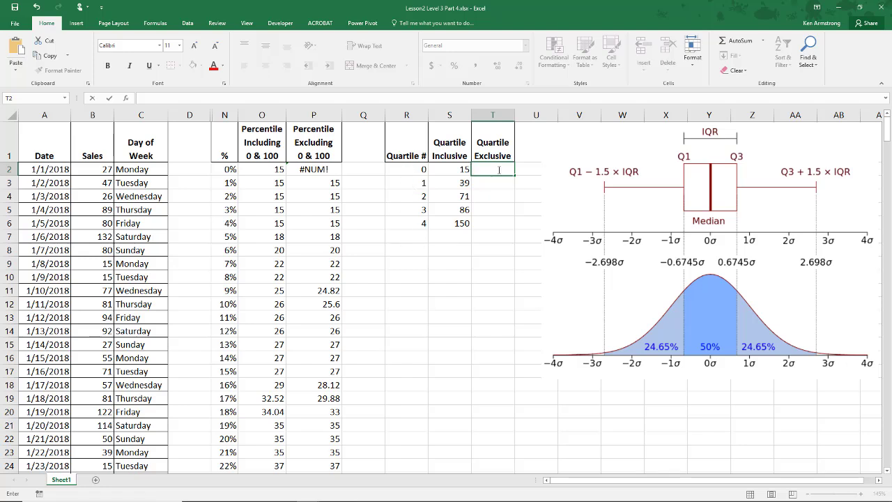
Enter =QUARTILE.EXC(Sales2018,R2) in T2
text(=)
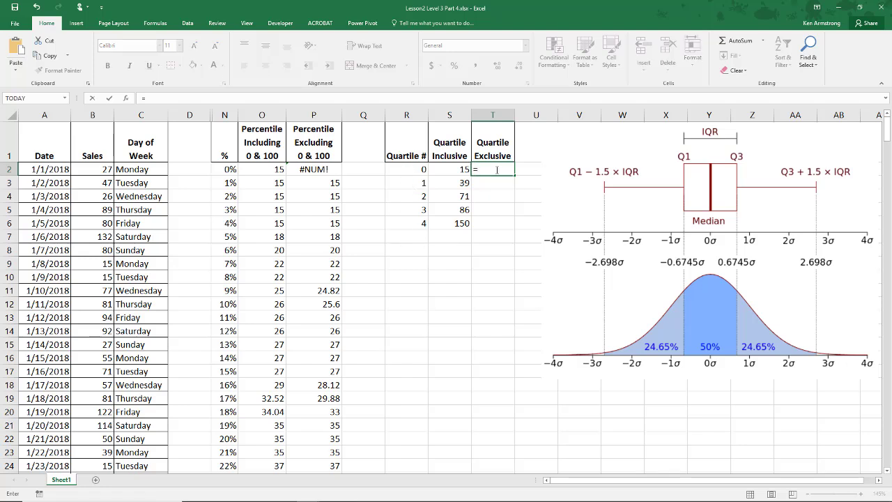
text(qu)
key(Down)
key(Tab)
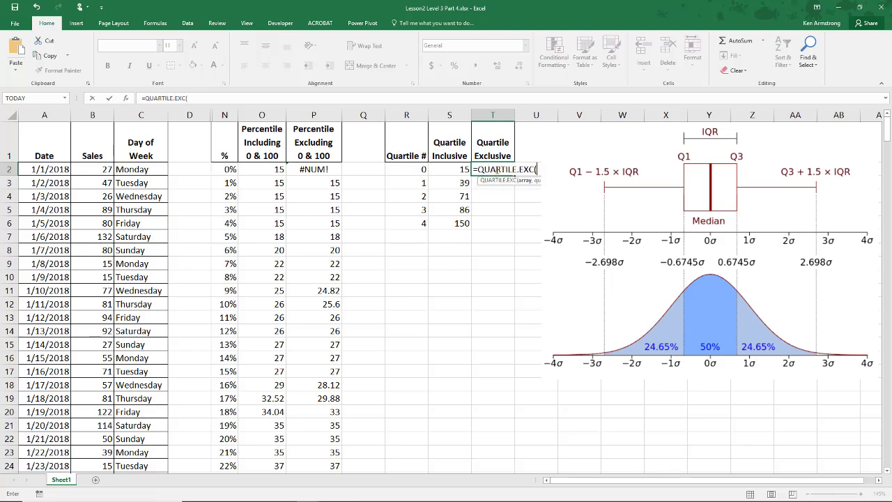
text(sal)
key(Tab)
text(,)
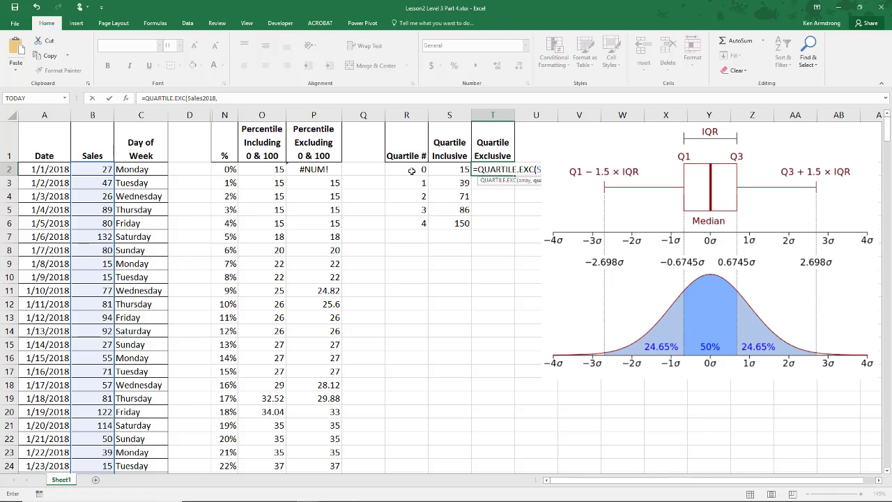
click(412, 171)
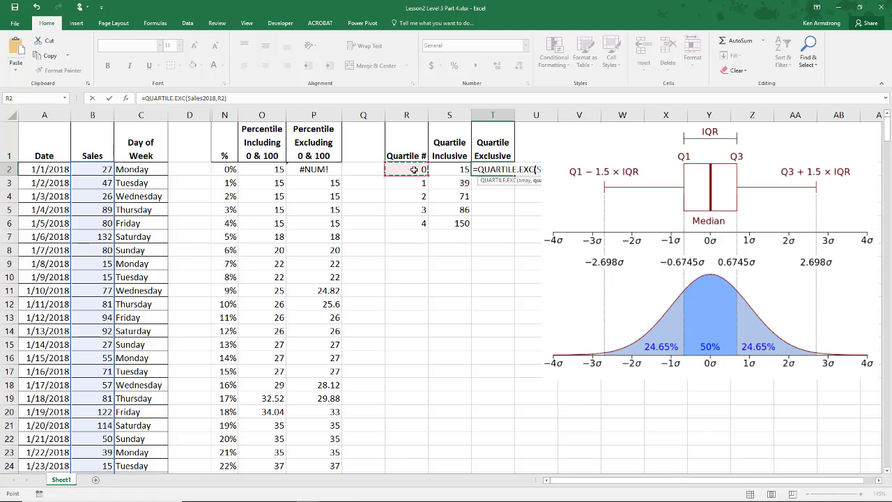
text())
key(ctrl+Return)
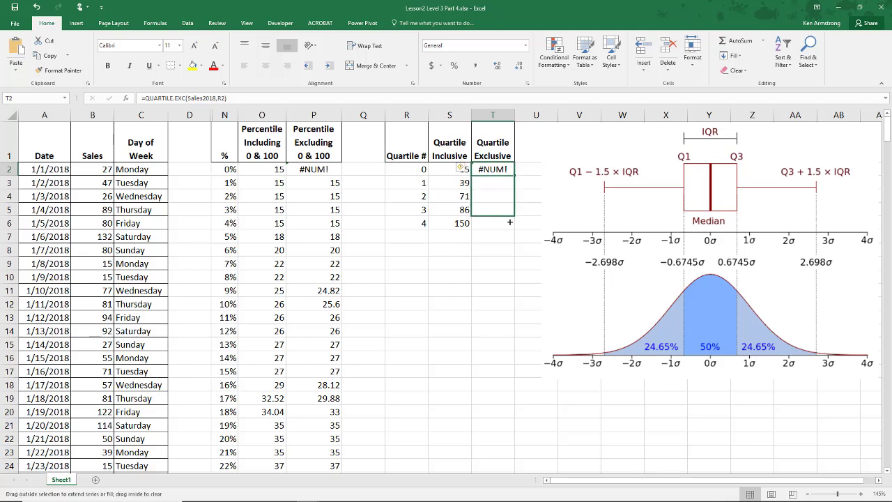
Copy the exclusive quartile formula down to T6 and compare it with the inclusive quartiles
drag(514, 176, 513, 225)
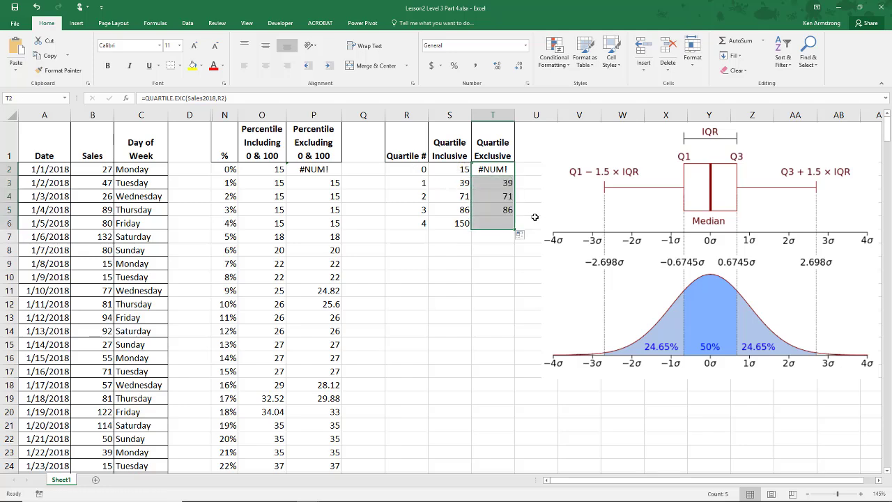
click(455, 197)
click(491, 196)
click(469, 209)
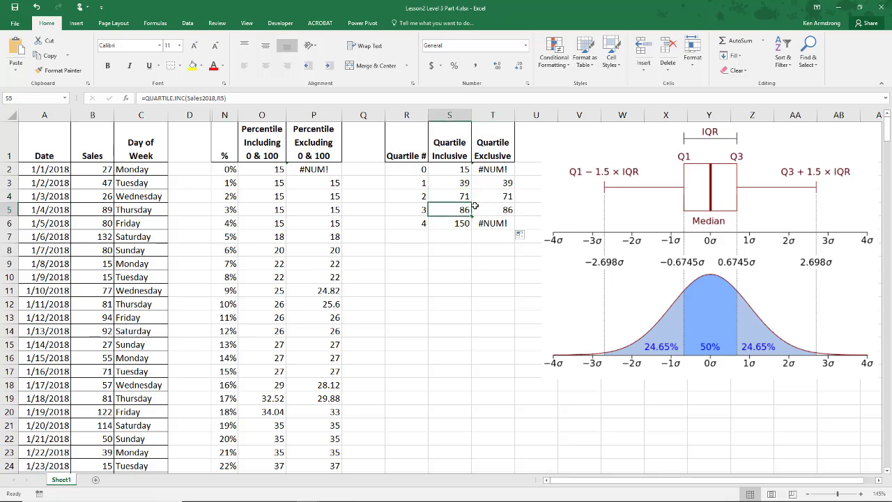
click(459, 185)
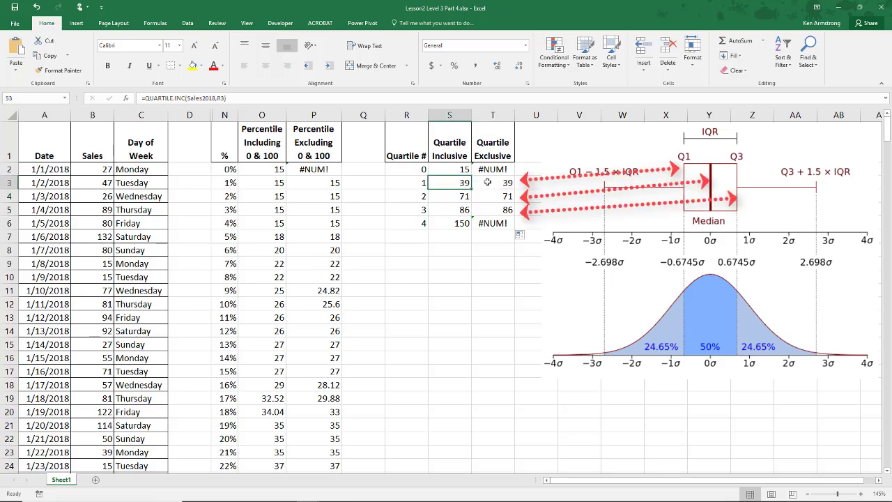
click(489, 182)
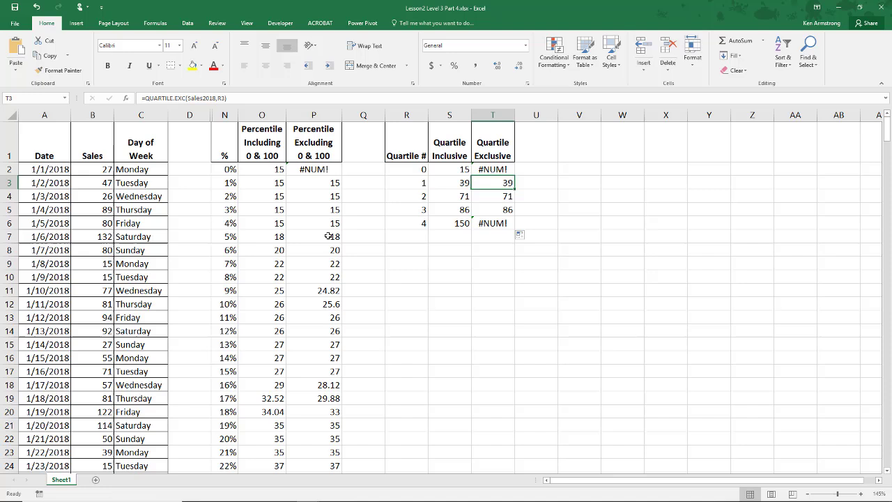
Review the percentile columns N:P and quartile columns R:T, then switch to the Data tab
drag(227, 109, 314, 115)
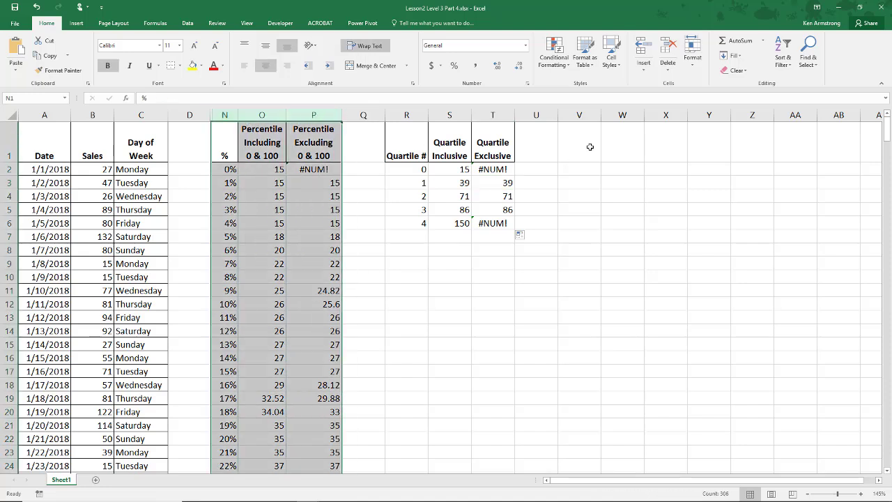
drag(409, 115, 493, 115)
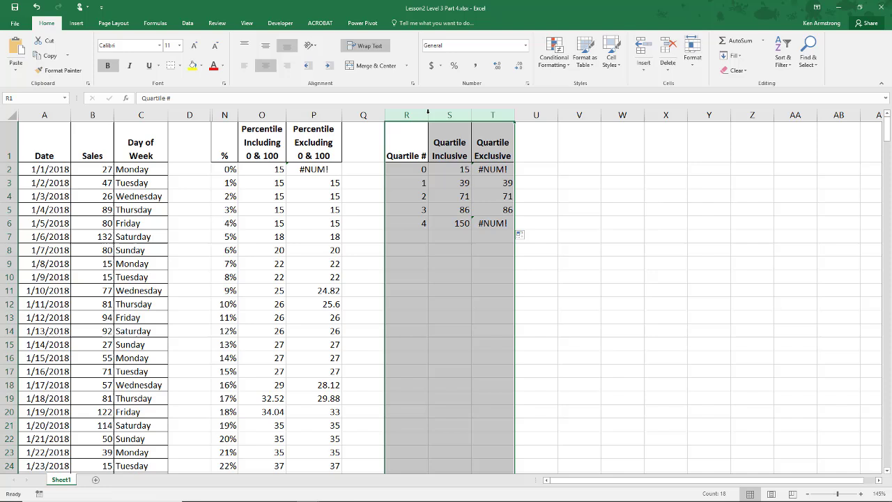
click(182, 26)
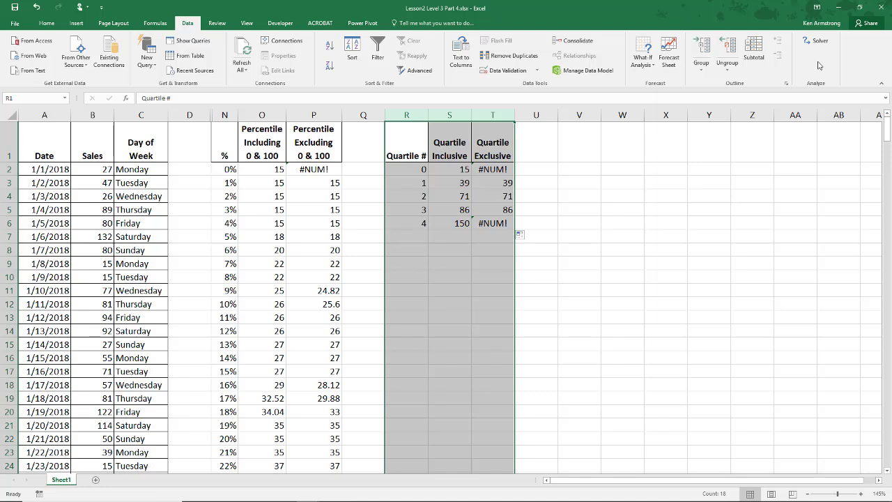
Open Excel Options from the File Backstage view
click(15, 24)
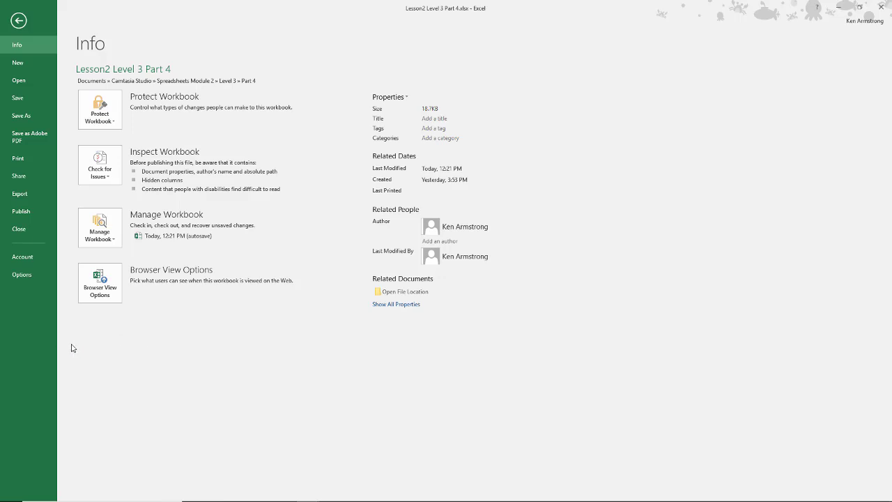
click(19, 21)
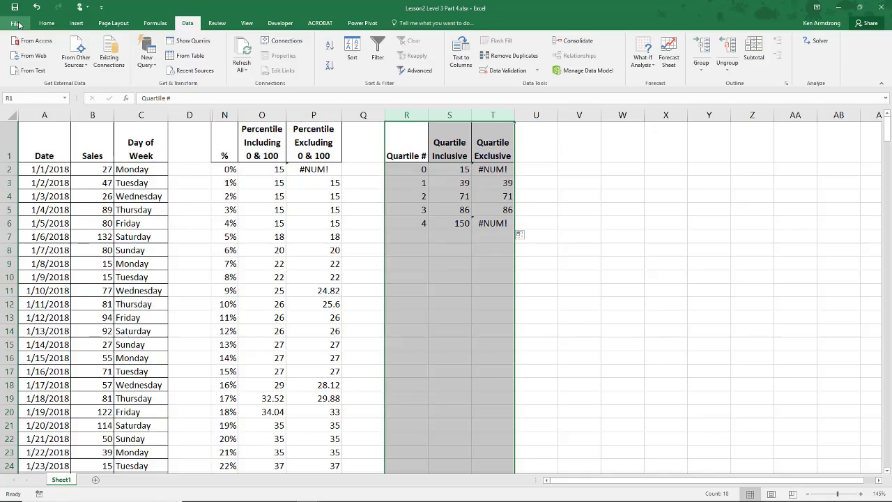
click(16, 23)
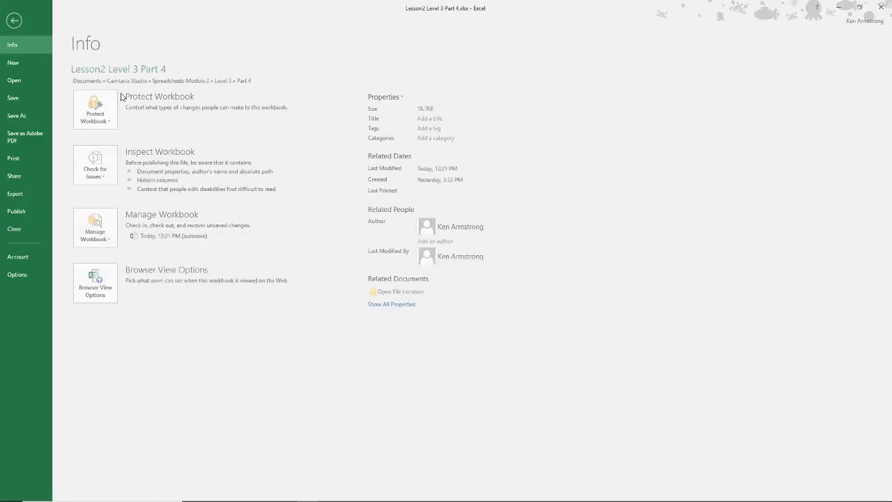
click(23, 274)
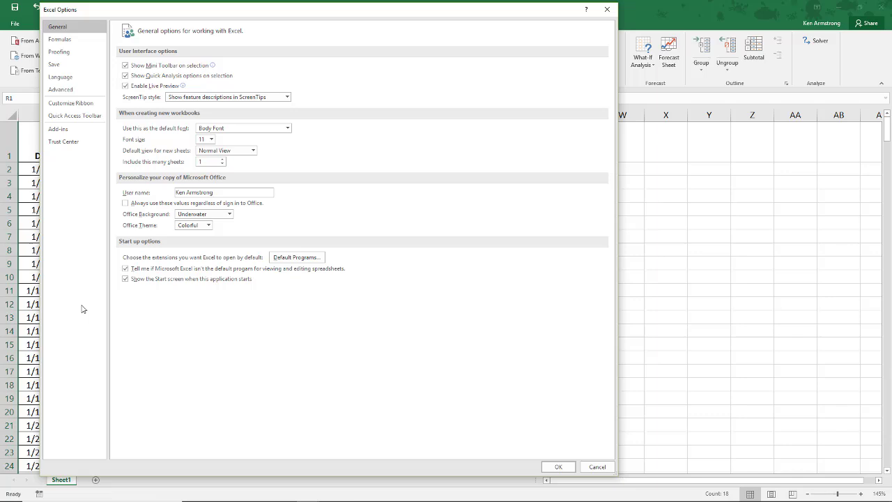
On the Add-ins page, manage Excel Add-ins and tick Analysis ToolPak
click(58, 130)
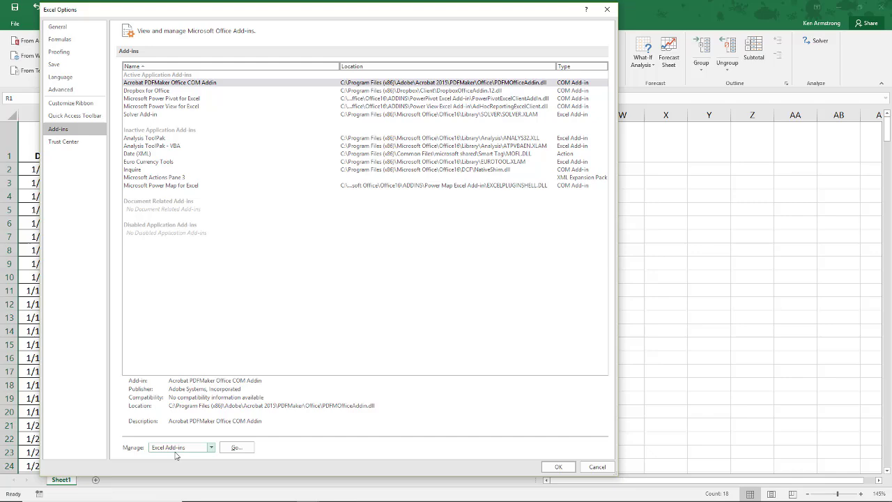
click(237, 447)
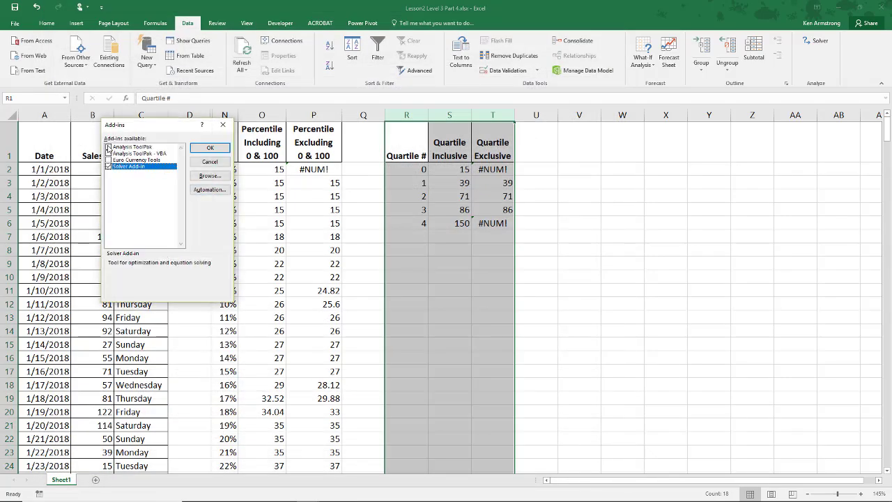
click(109, 148)
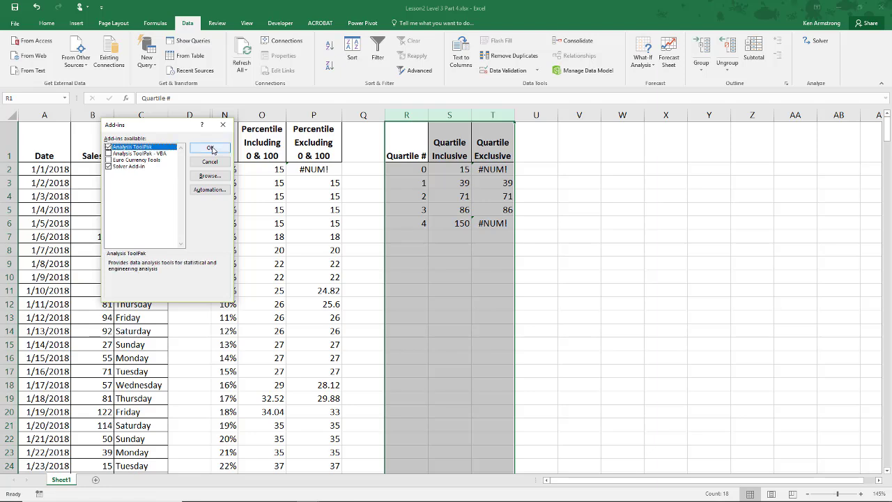
Confirm the Analysis ToolPak and choose Descriptive Statistics from Data Analysis
click(213, 150)
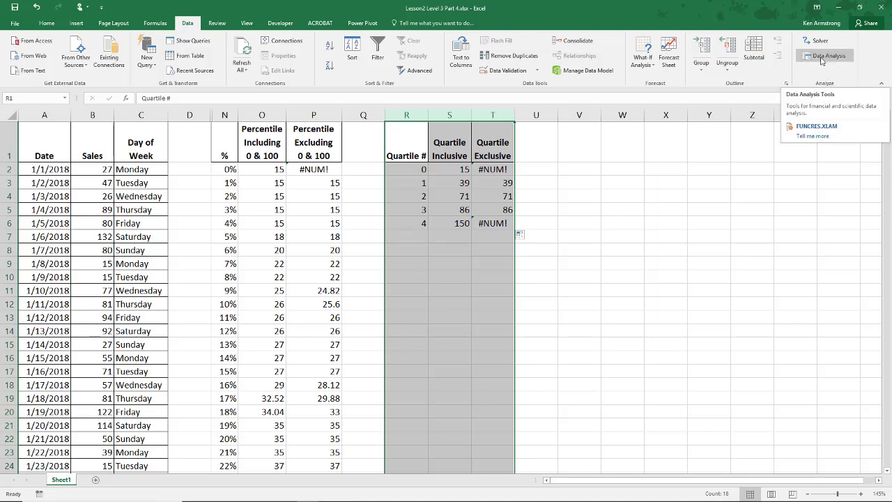
click(821, 60)
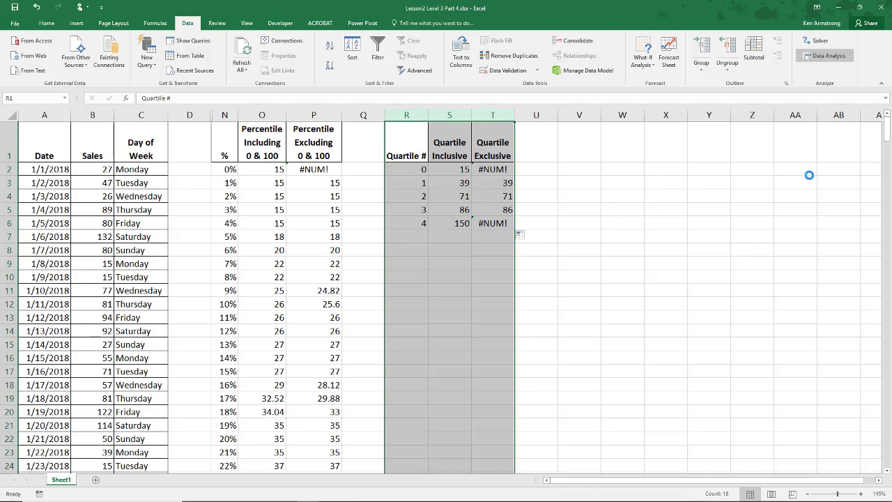
mouse_move(214, 209)
mouse_down()
mouse_move(213, 240)
mouse_move(214, 204)
mouse_up()
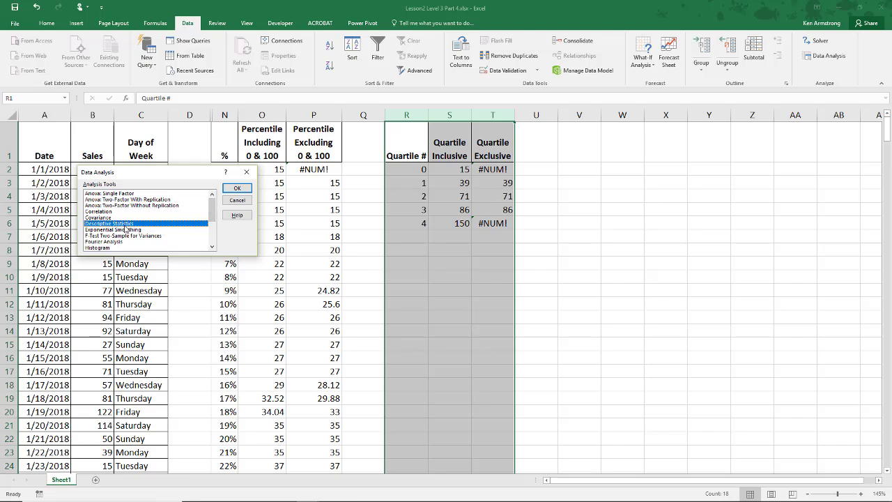
click(237, 190)
text(sales2)
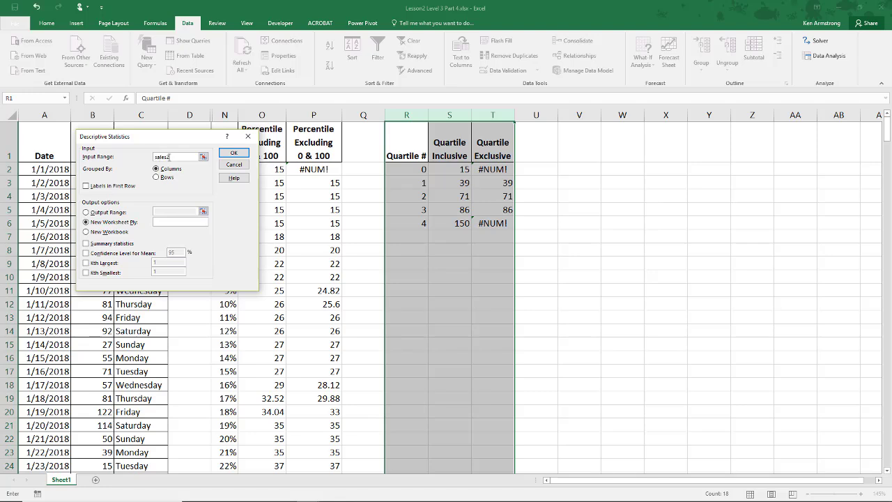
Run Descriptive Statistics on Sales2018 into R10 with summary statistics and Kth largest/smallest
text(018)
click(86, 212)
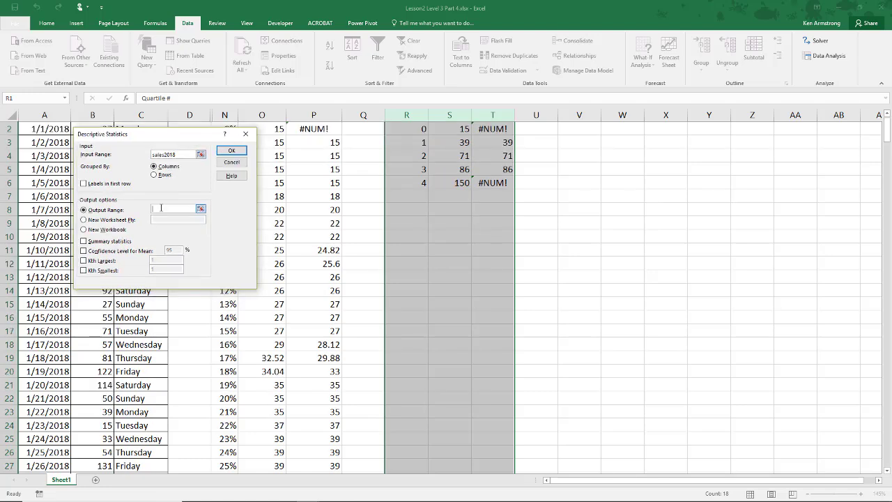
click(411, 238)
click(84, 240)
click(84, 251)
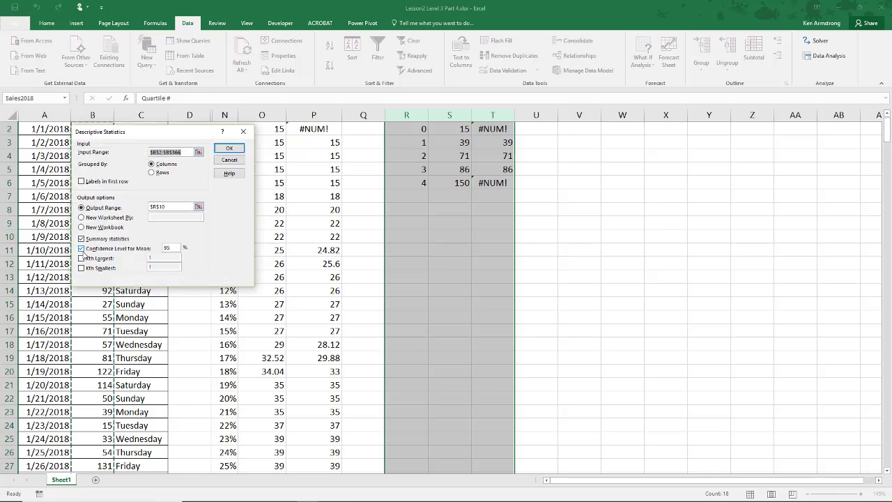
click(81, 249)
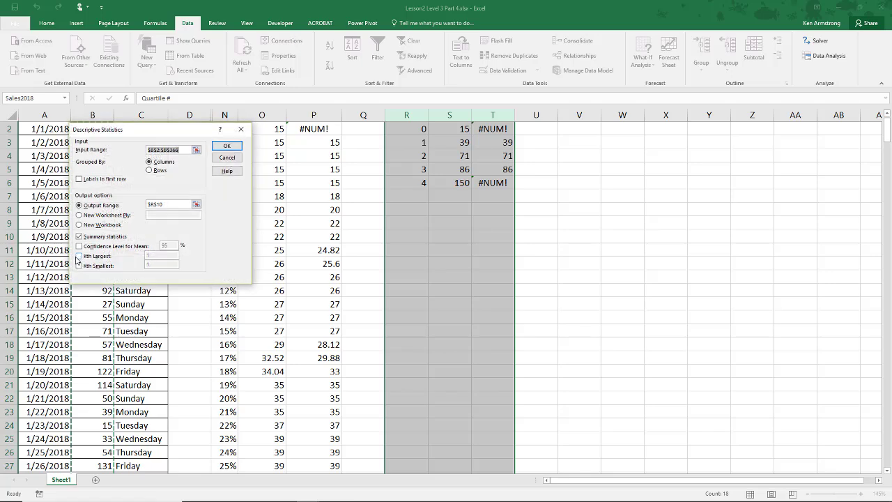
click(78, 256)
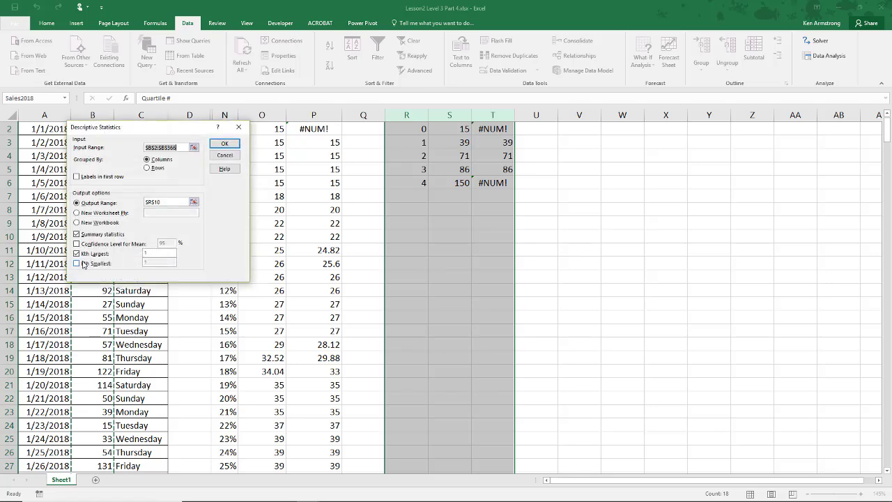
click(78, 264)
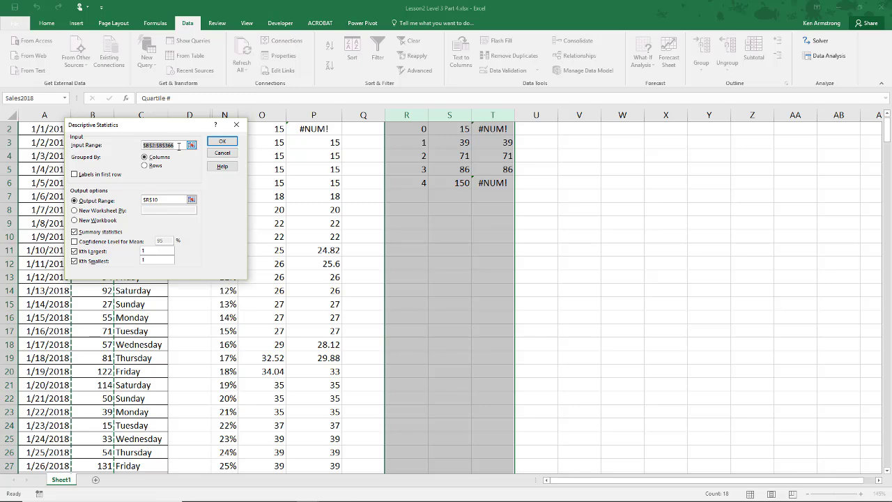
click(222, 142)
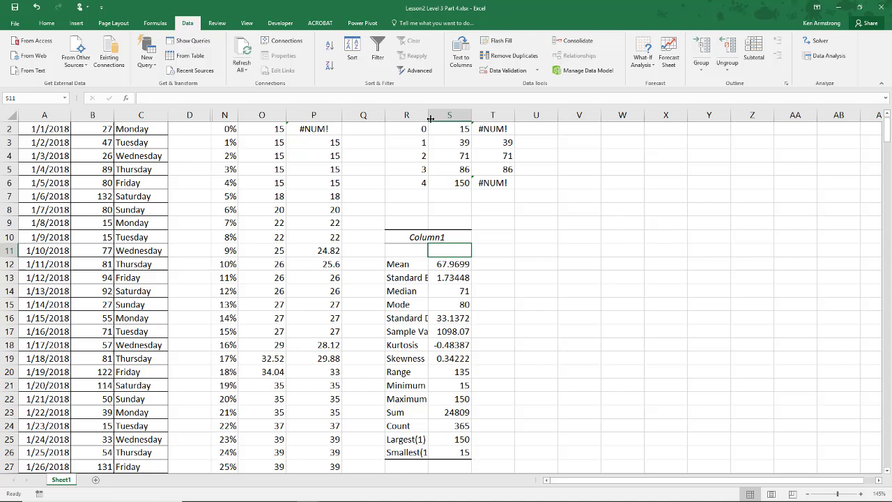
AutoFit column R, then review the Mean, Median, Variance, Kurtosis, Skewness and Range values
double_click(427, 116)
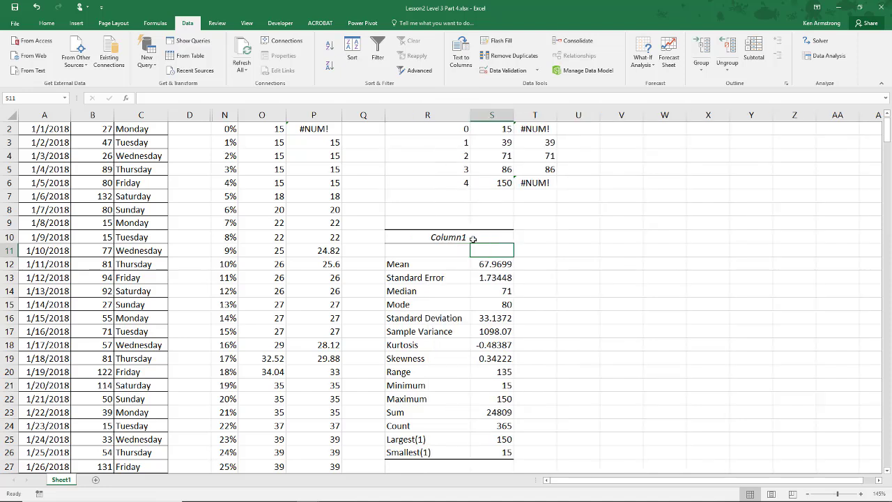
mouse_move(444, 266)
mouse_down()
mouse_move(495, 263)
mouse_move(488, 277)
mouse_up()
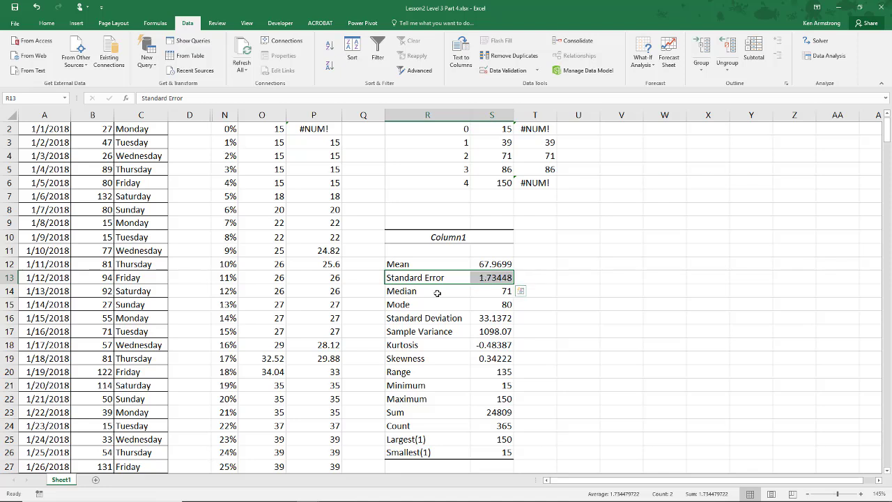
mouse_move(440, 291)
mouse_down()
mouse_move(478, 291)
mouse_move(491, 305)
mouse_up()
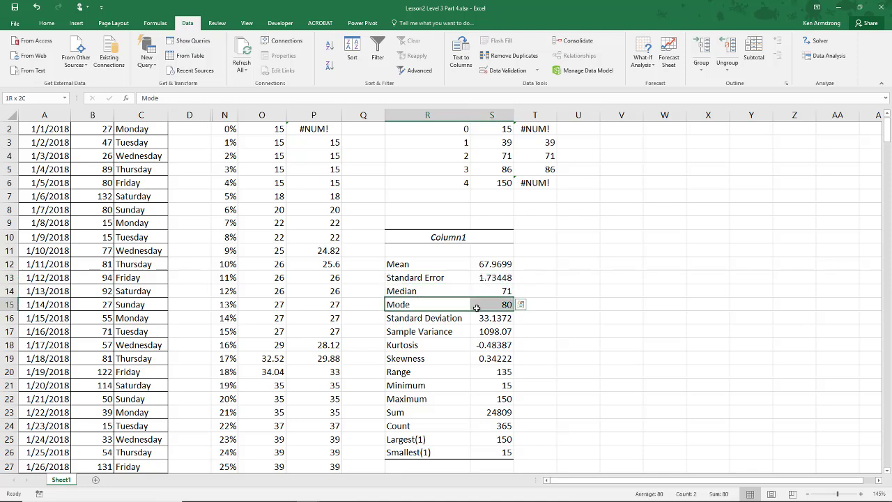
click(490, 321)
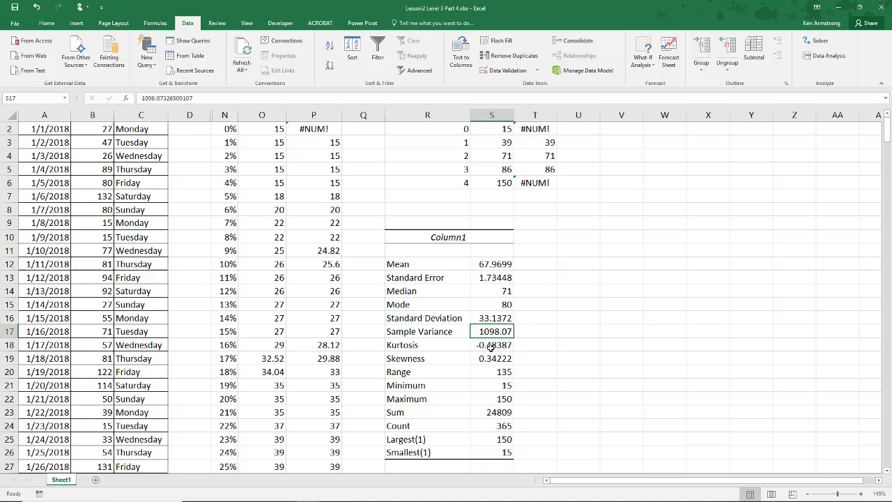
click(490, 346)
click(491, 358)
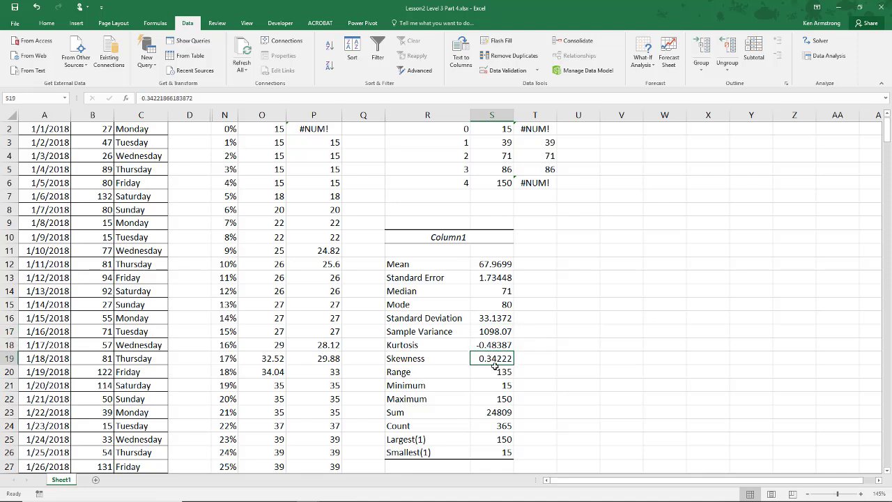
click(495, 370)
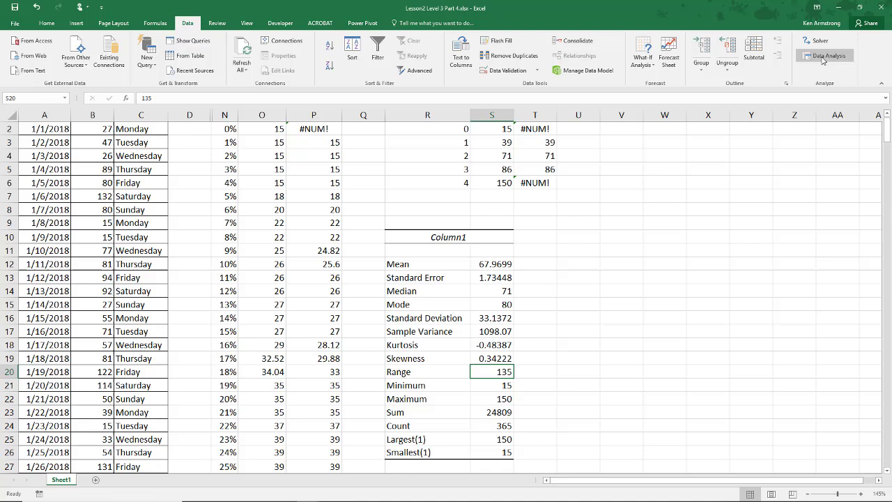
Add a BINS heading in V2 and fill bins 10 through 160 down to V18
click(614, 128)
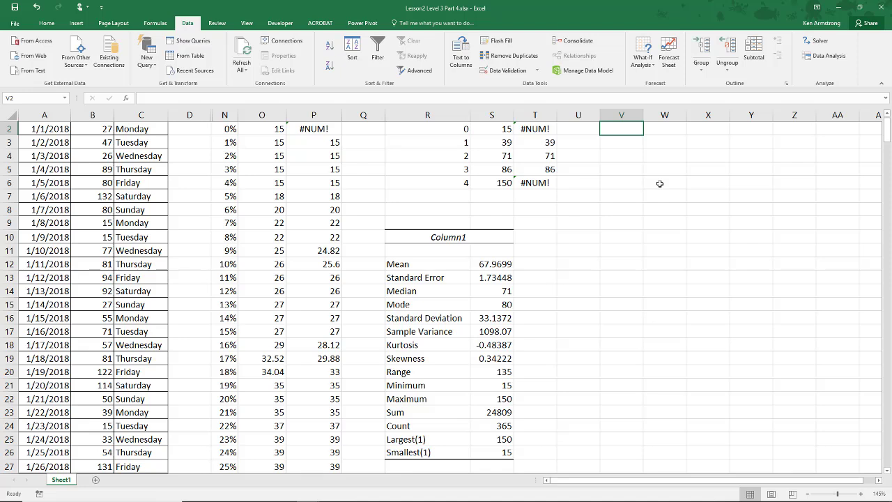
text(BINS)
key(Return)
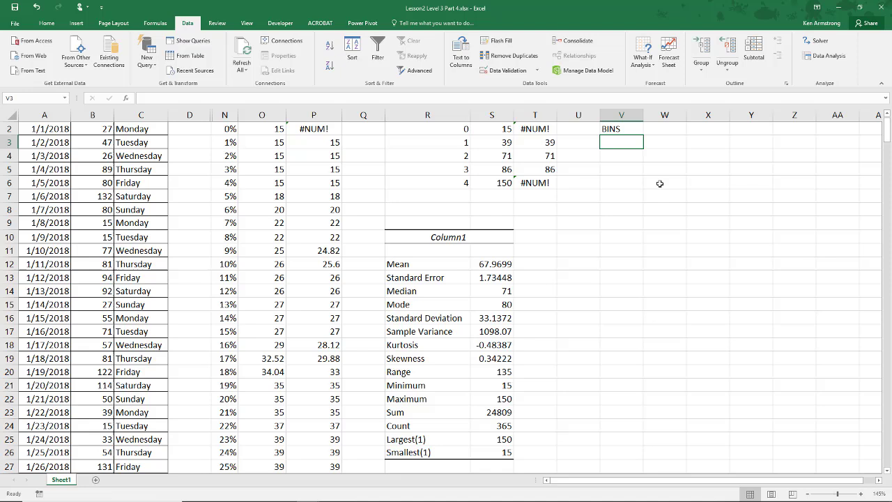
text(10)
key(Return)
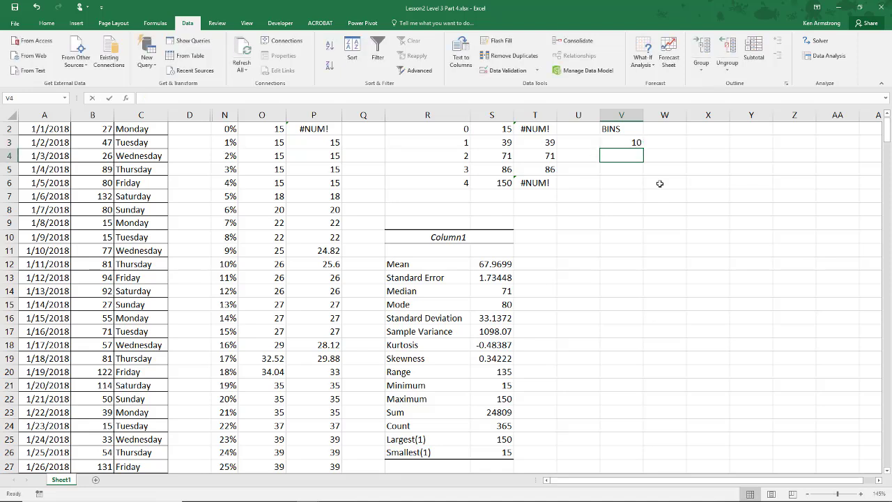
text(20)
key(Up)
key(shift+Down)
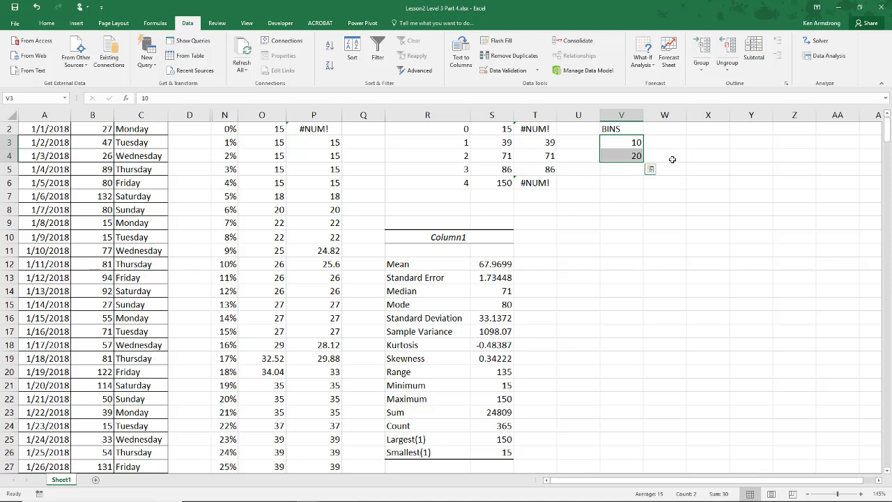
drag(642, 162, 646, 349)
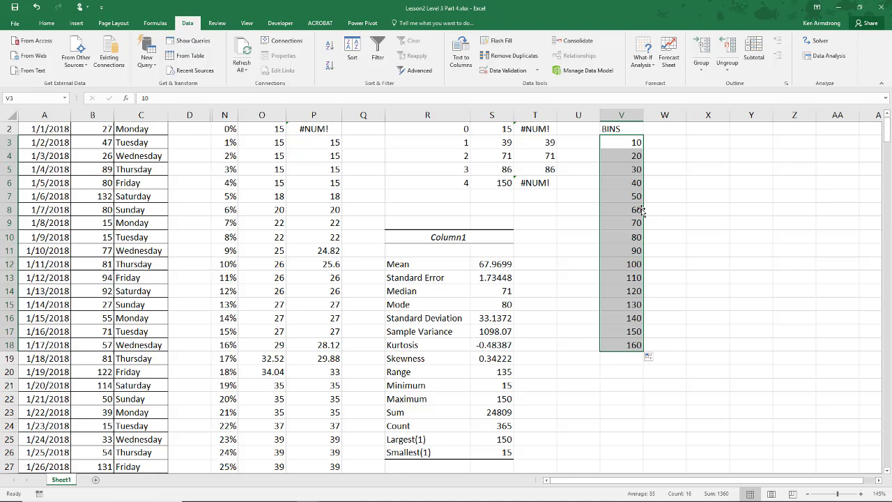
text(Sal)
text(sBi)
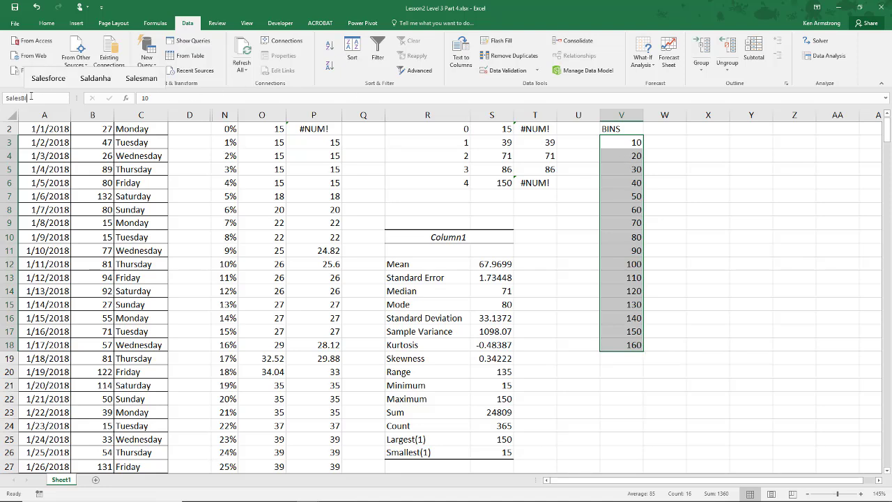
text(ns)
Run Histogram on Sales2018 with bins V3:V18, output at V20, cumulative percentage and chart
key(Return)
click(621, 128)
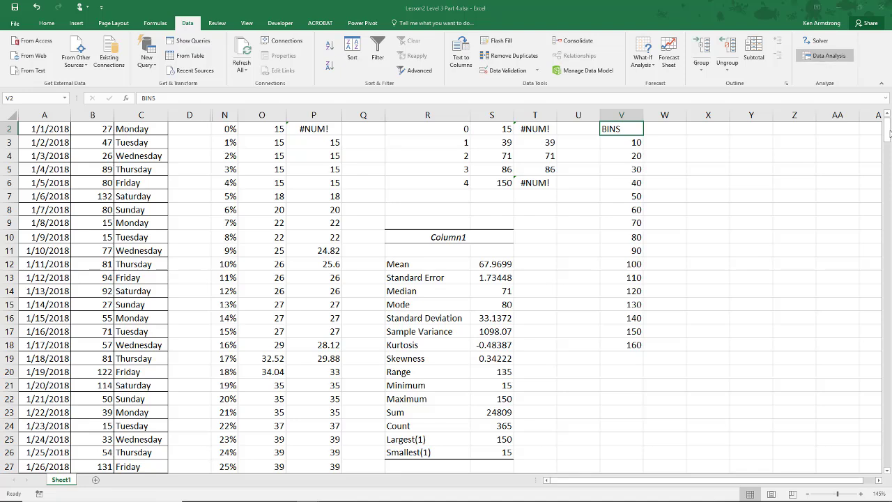
click(826, 55)
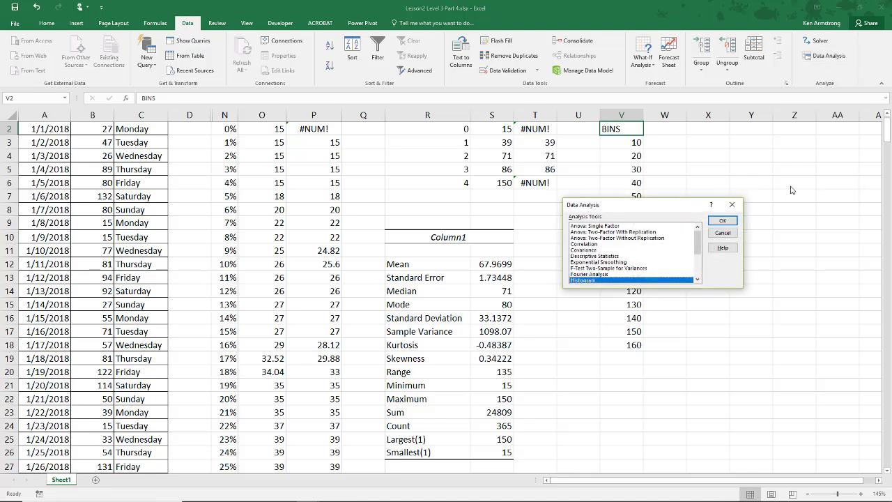
click(723, 221)
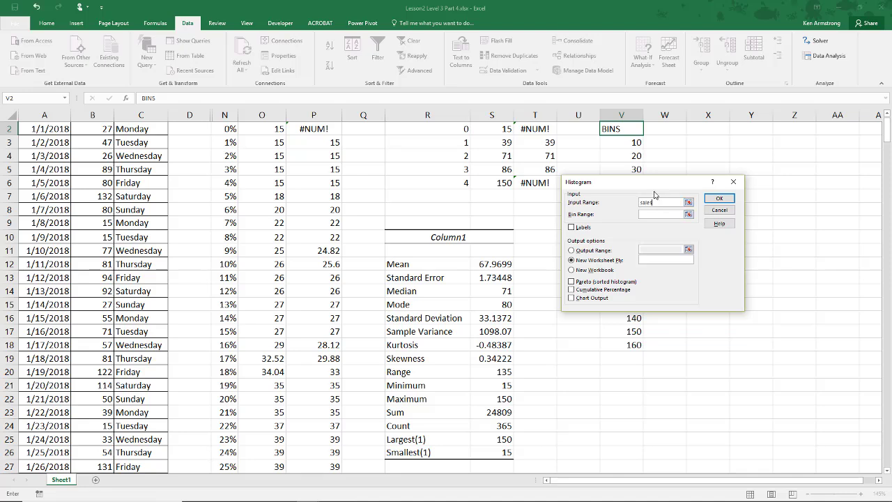
text(8)
key(Tab)
click(571, 251)
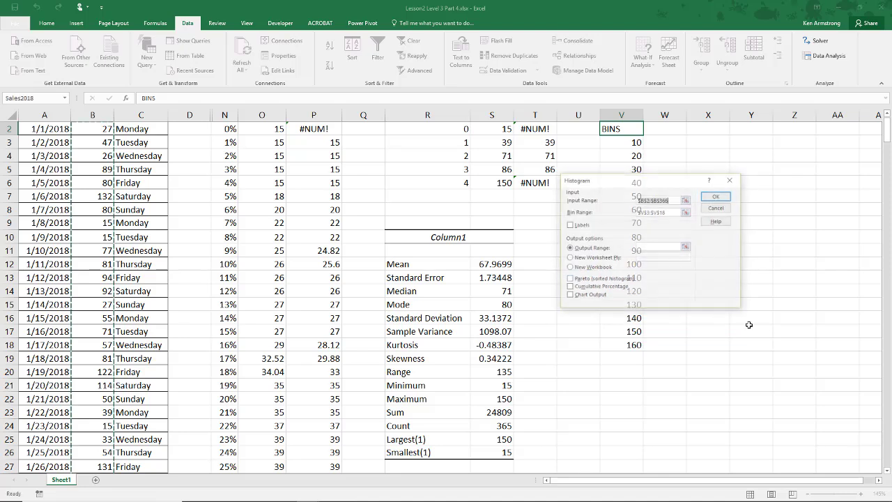
click(657, 247)
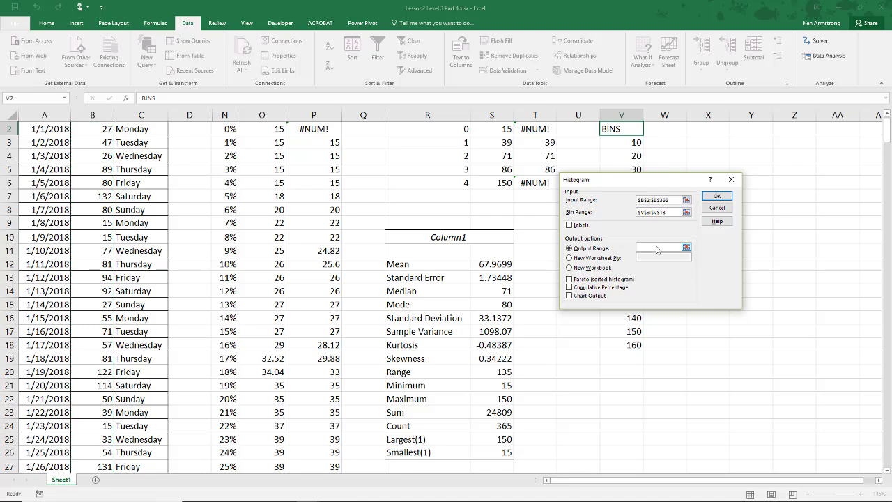
click(622, 371)
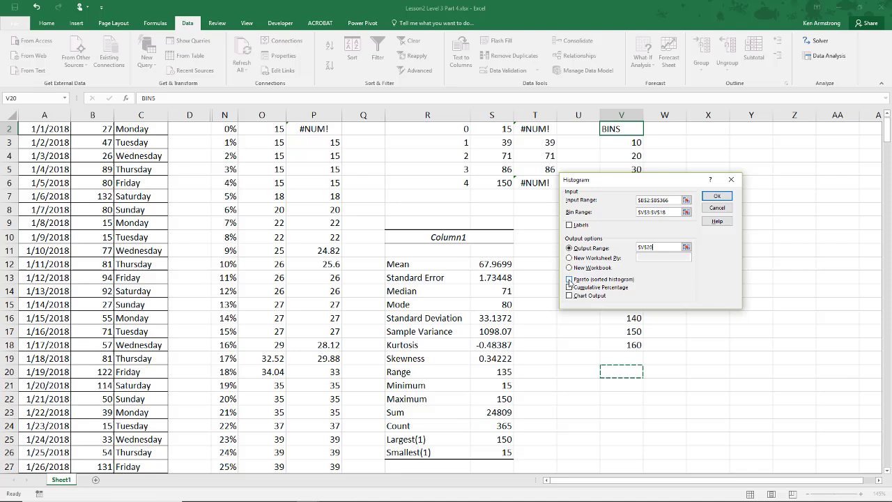
click(569, 286)
click(569, 296)
click(721, 200)
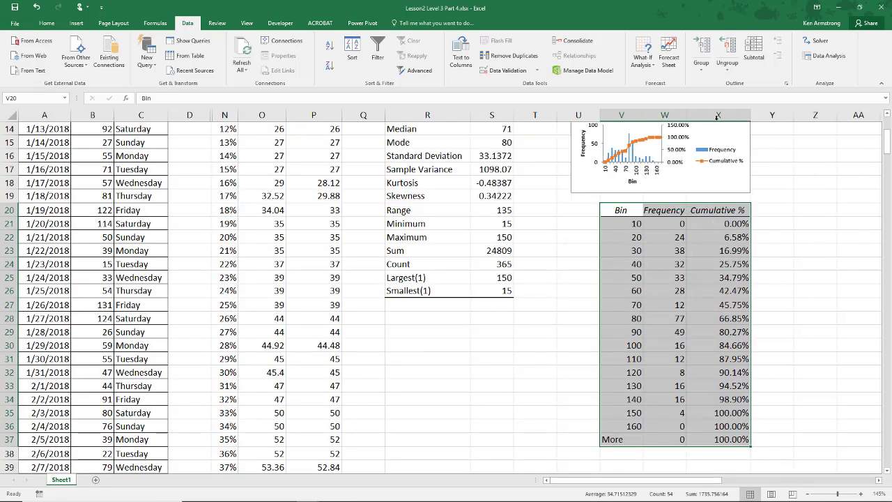
AutoFit column W so the Frequency heading fits
click(647, 113)
double_click(687, 119)
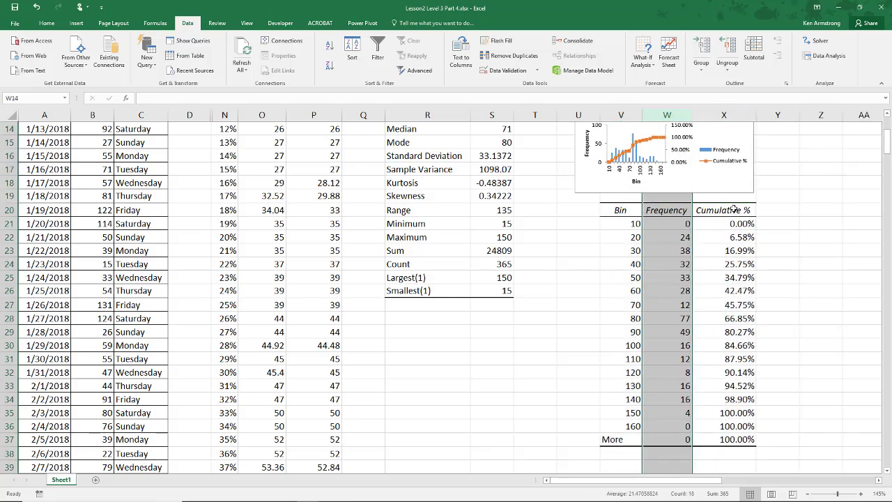
scroll(727, 307, up, 3)
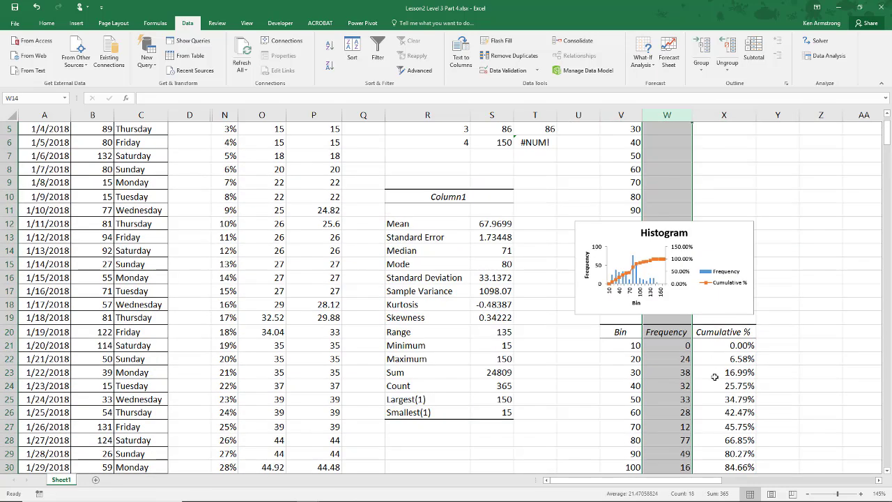
scroll(727, 307, down, 1)
drag(630, 305, 631, 385)
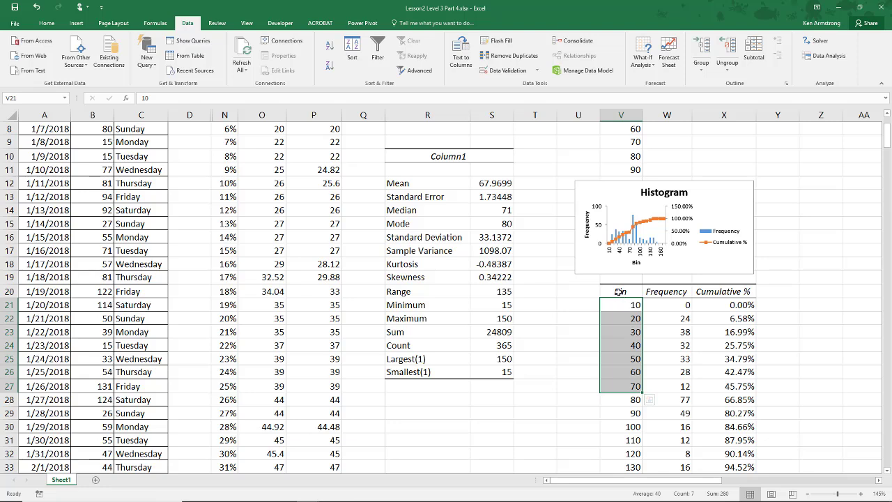
Review the Bin values and Frequency counts, including bins 20, 30 and 150
drag(619, 291, 628, 400)
drag(675, 288, 683, 412)
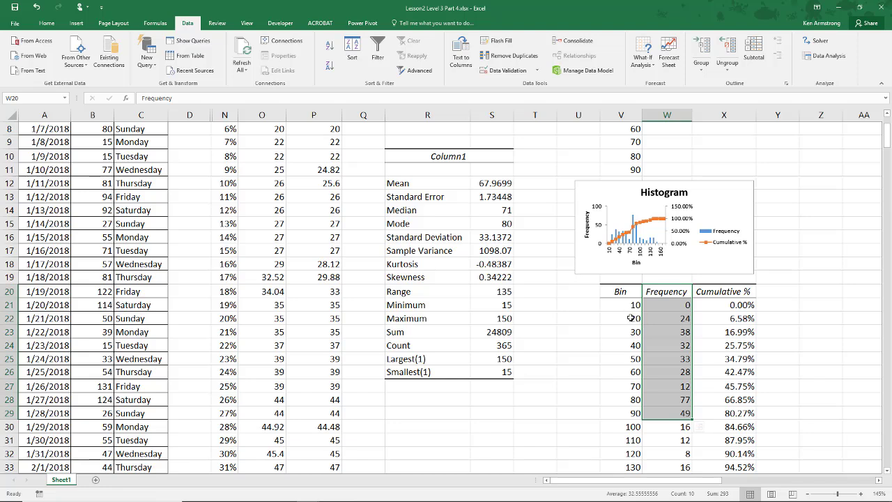
click(673, 319)
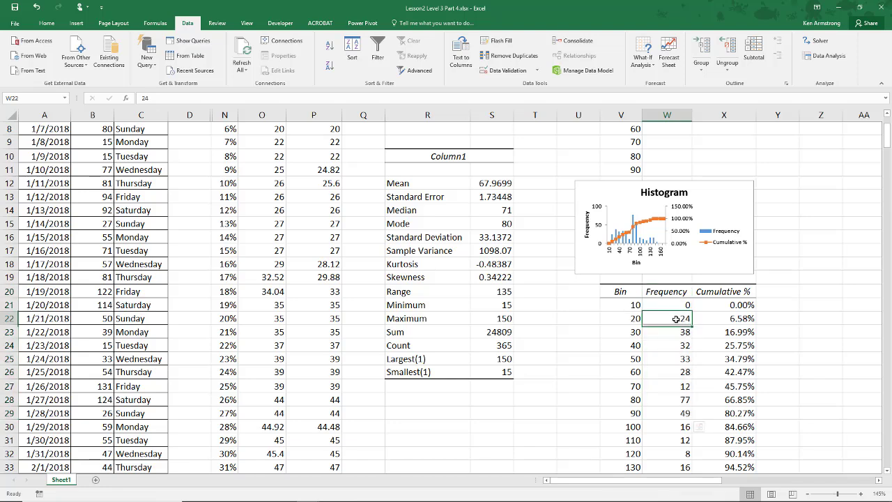
click(631, 319)
click(635, 334)
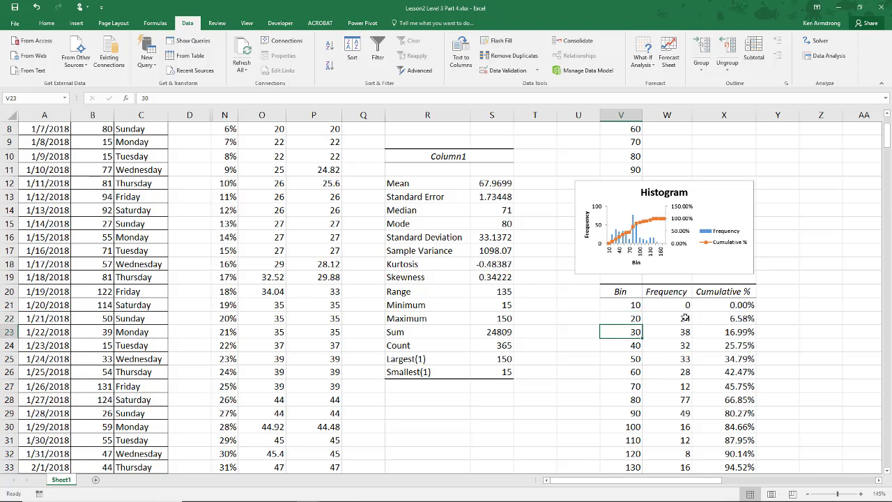
click(678, 334)
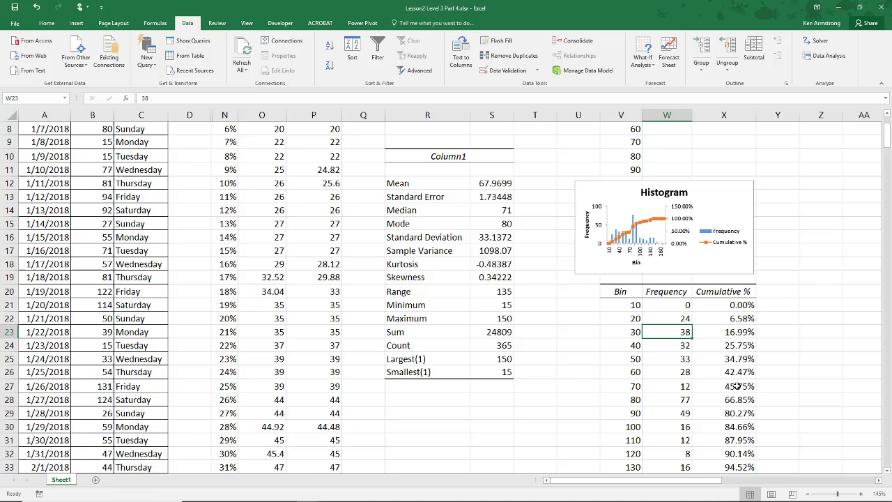
scroll(737, 380, down, 2)
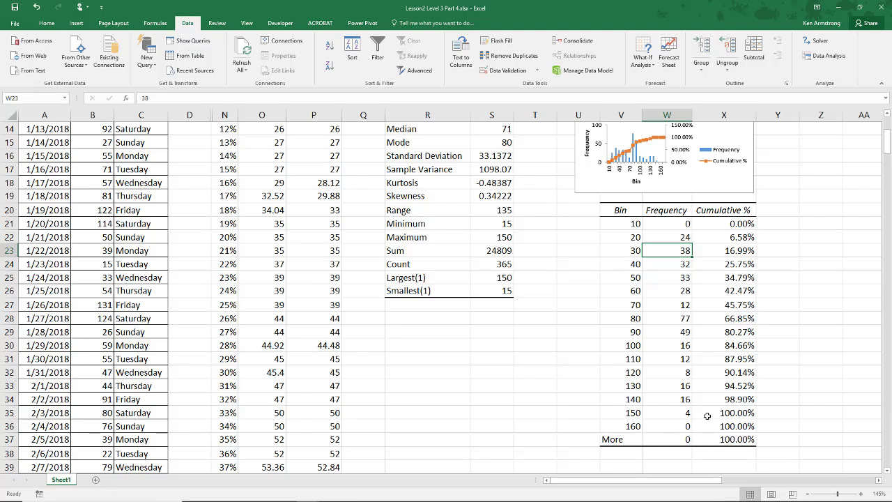
click(665, 410)
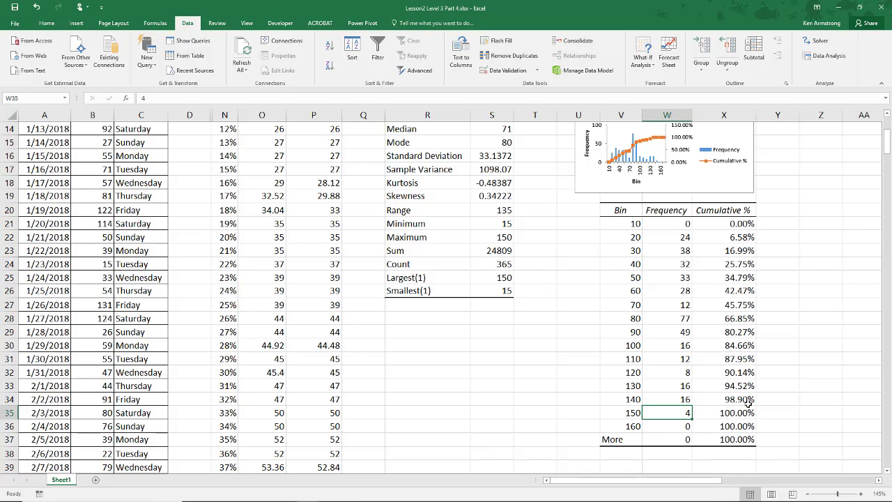
scroll(747, 399, up, 2)
scroll(747, 400, up, 1)
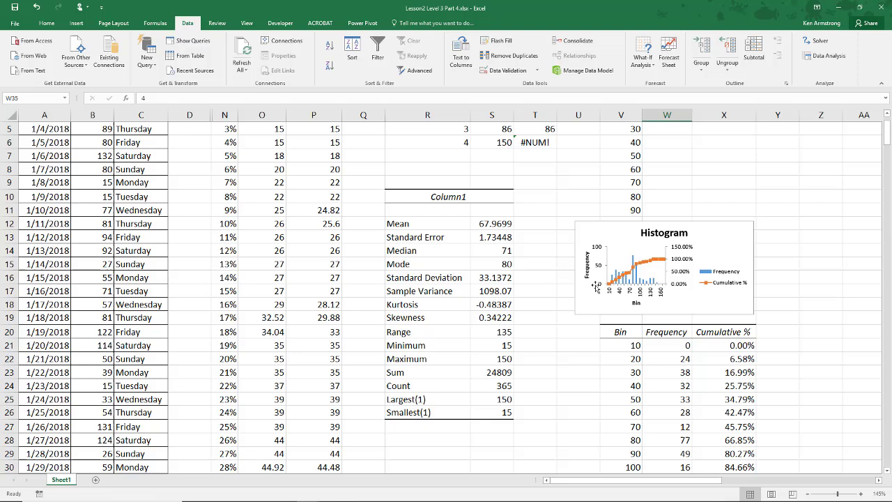